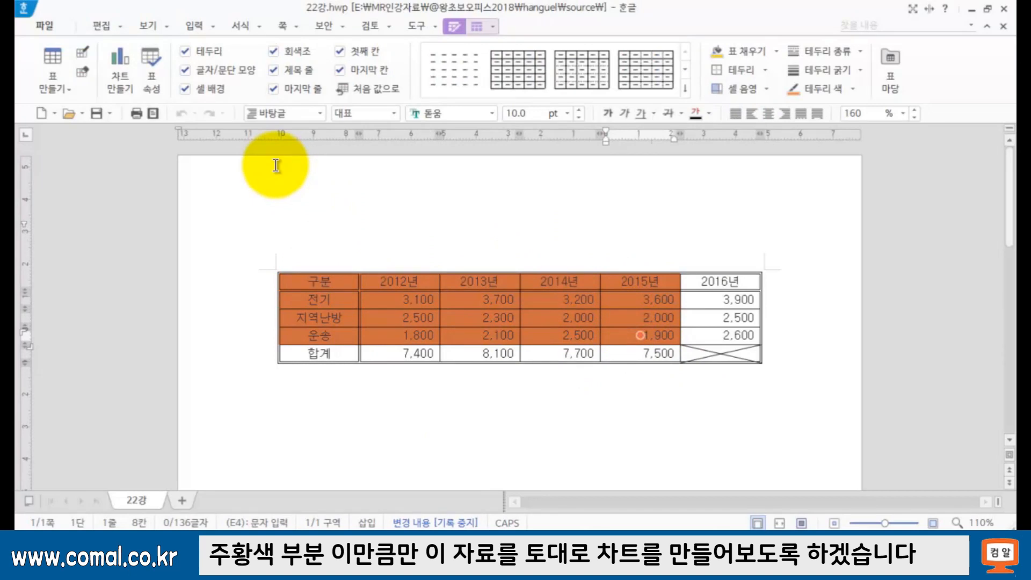
Step: Create a chart from the selected 2012년–2015년 cells for 전기, 지역난방 and 운송, and close its data editor
{"action": "left_click", "coordinate": [381, 310]}
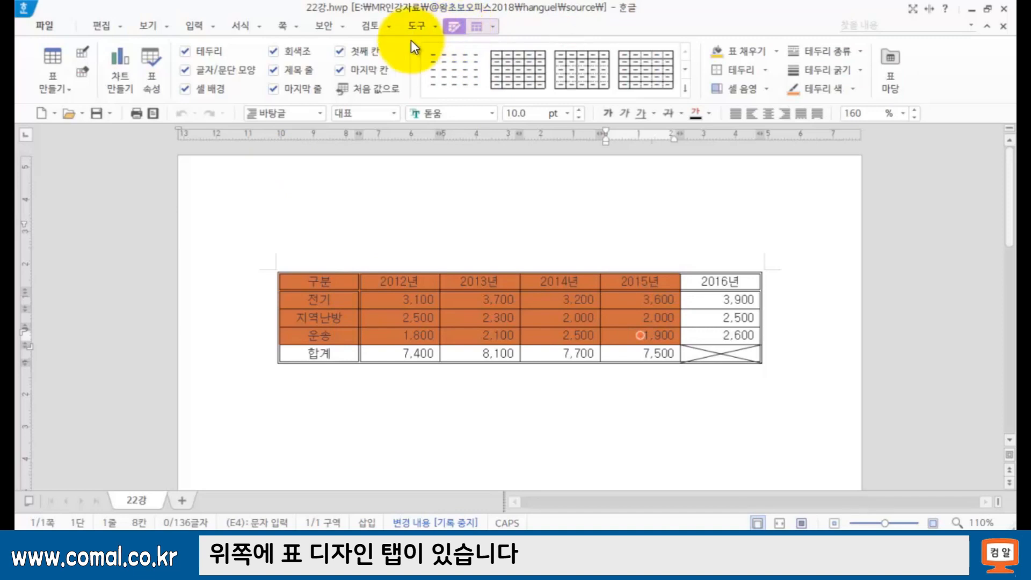
{"action": "left_click", "coordinate": [126, 82]}
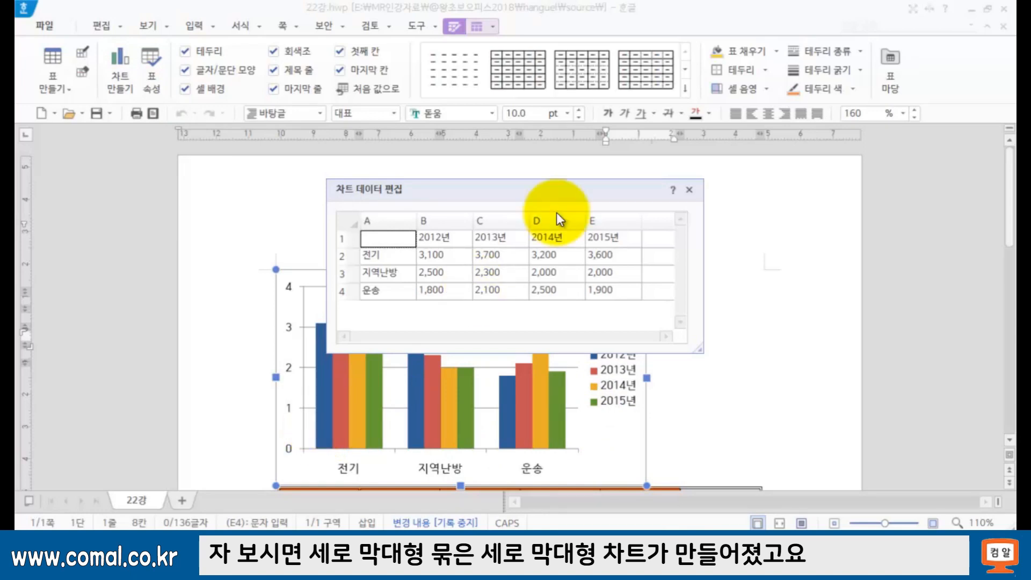
{"action": "left_click_drag", "start_coordinate": [563, 197], "coordinate": [862, 229]}
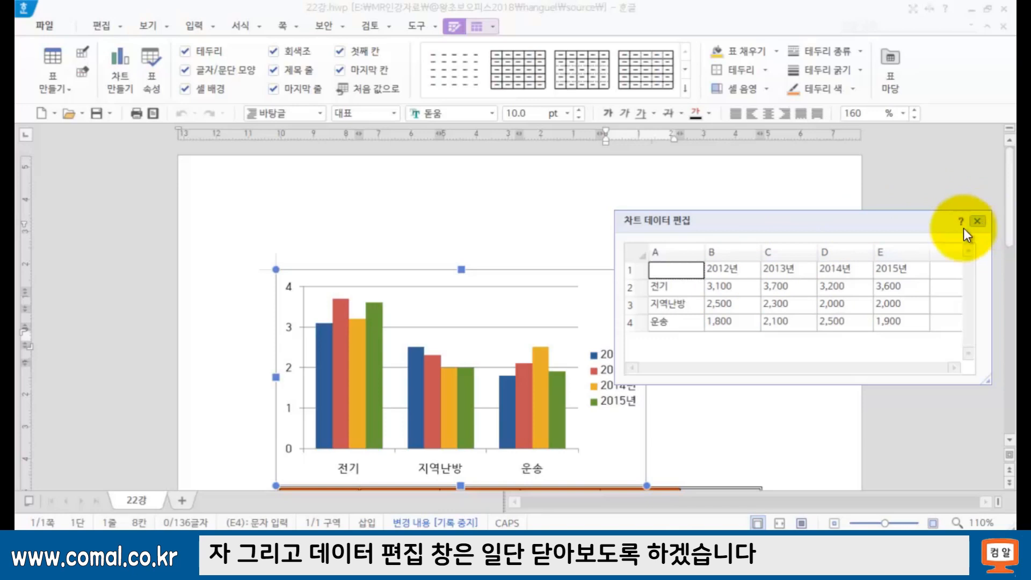
{"action": "left_click", "coordinate": [978, 222]}
Step: Set the chart's size to 110 mm wide and 60 mm high, and have it treated as a character (글자처럼 취급)
{"action": "right_click", "coordinate": [627, 289]}
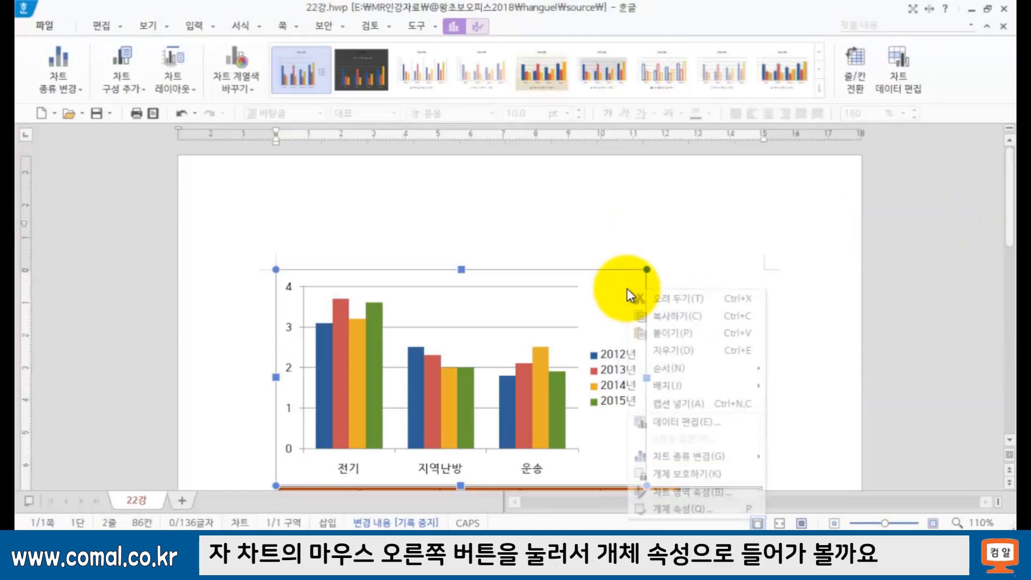
{"action": "left_click", "coordinate": [678, 508]}
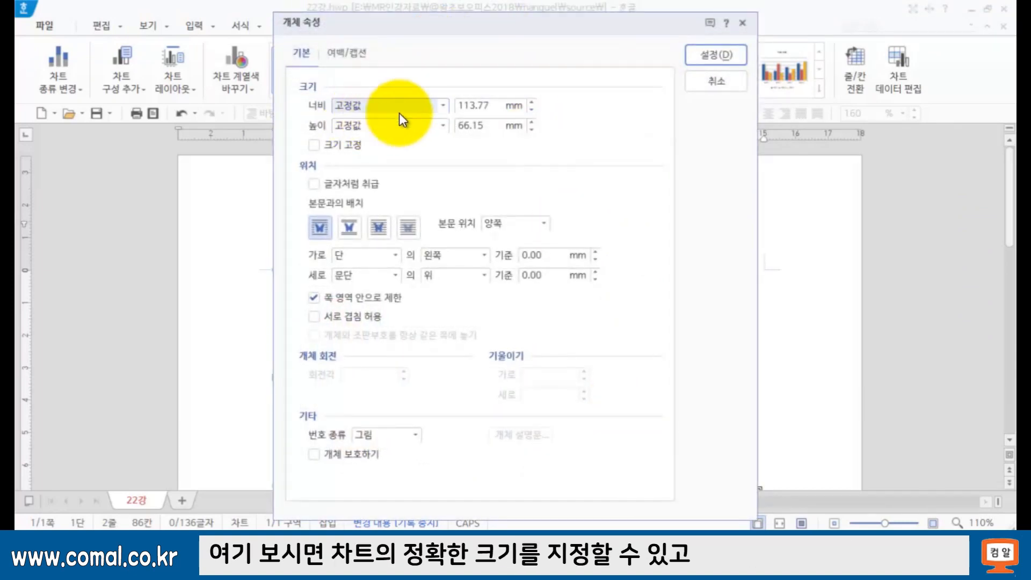
{"action": "double_click", "coordinate": [473, 105]}
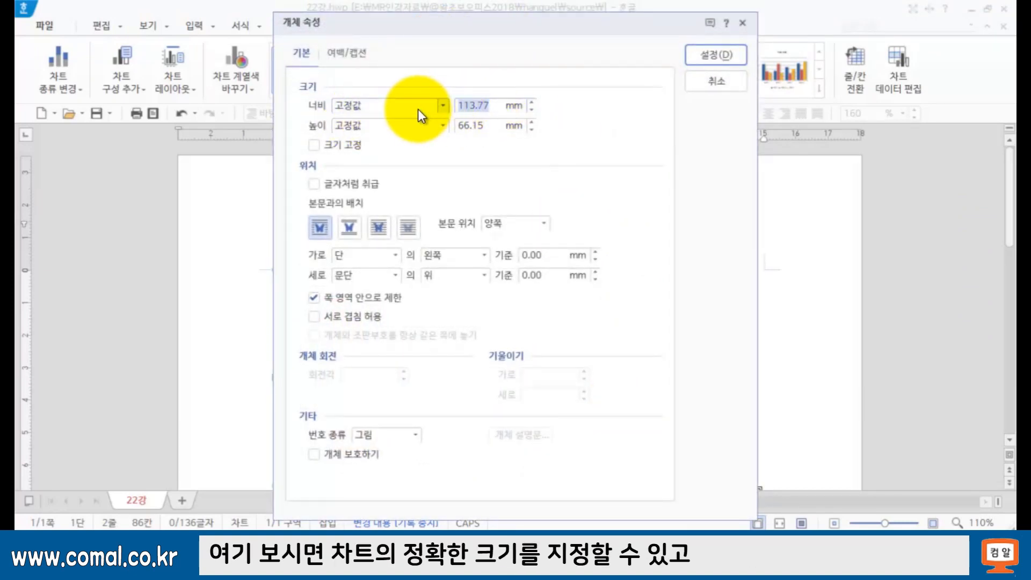
{"action": "type", "text": "11"}
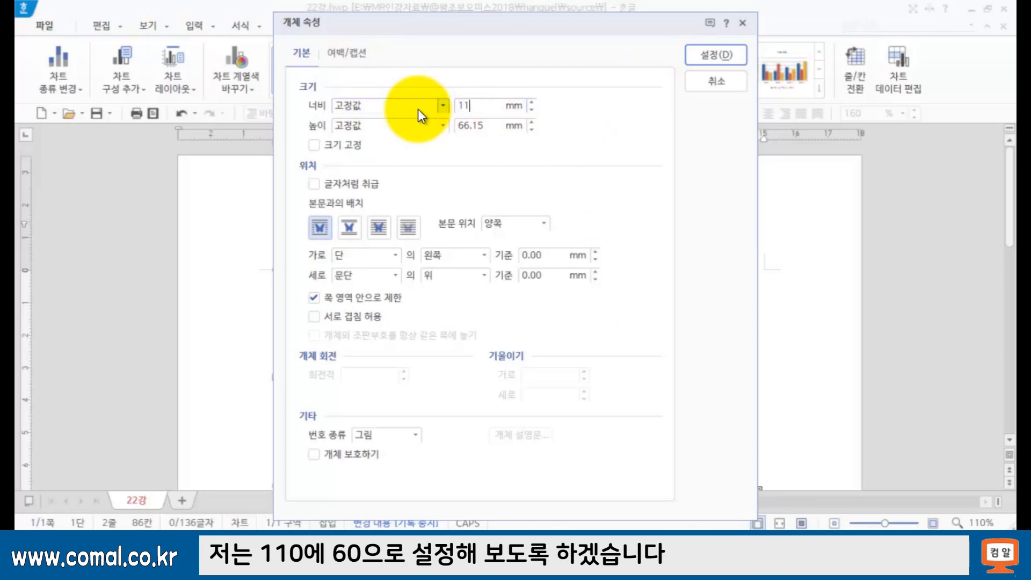
{"action": "type", "text": "0"}
{"action": "key", "text": "Tab"}
{"action": "key", "text": "Tab"}
{"action": "type", "text": "60"}
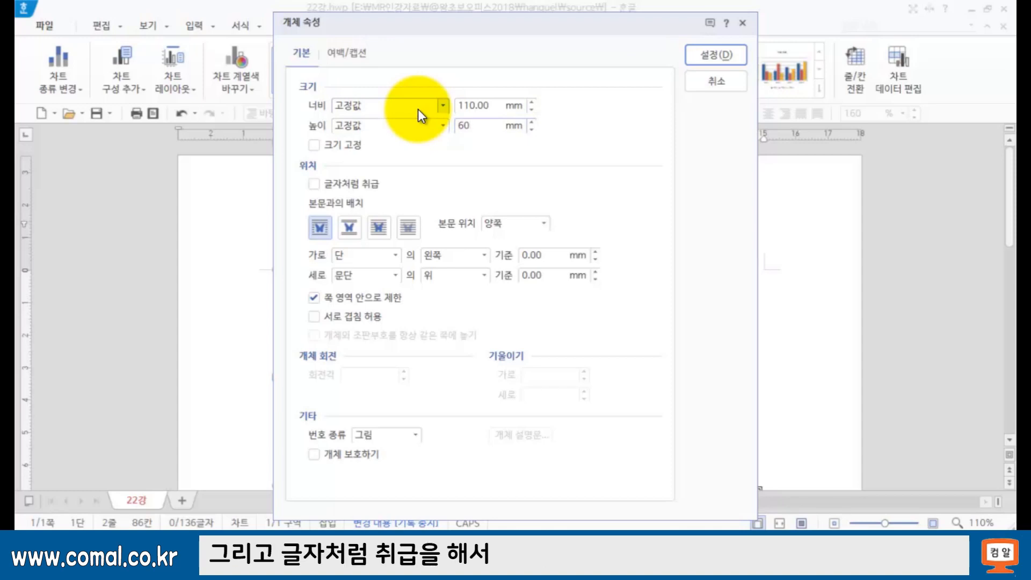
{"action": "left_click", "coordinate": [374, 183]}
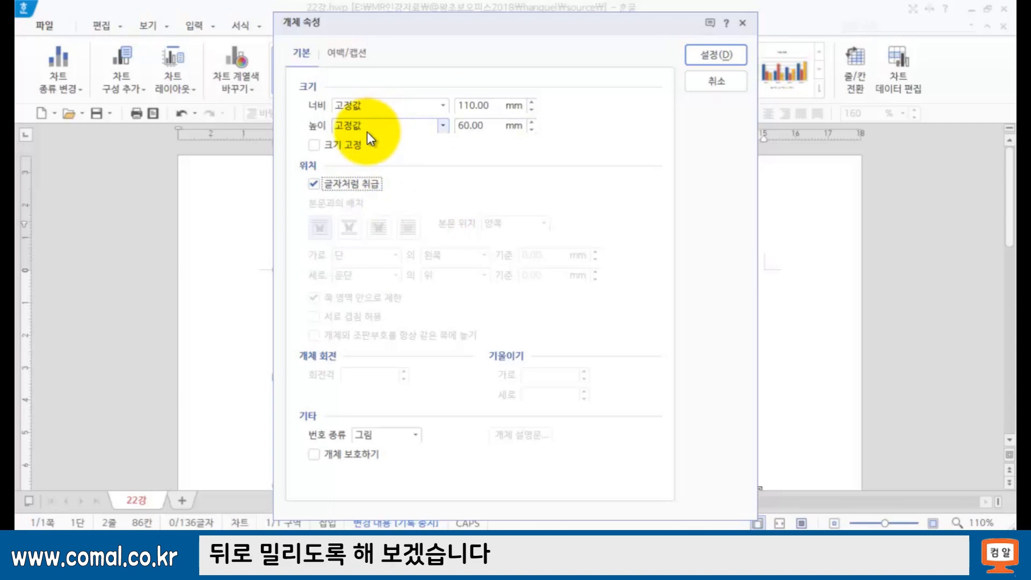
{"action": "left_click", "coordinate": [720, 55]}
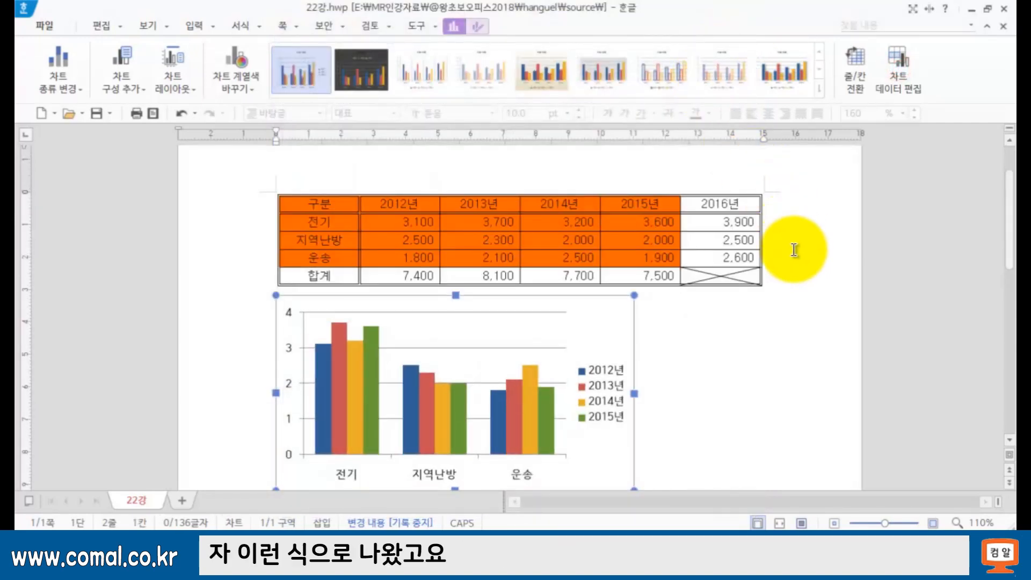
Step: Insert two line breaks after the table to separate it from the chart below
{"action": "left_click", "coordinate": [786, 280]}
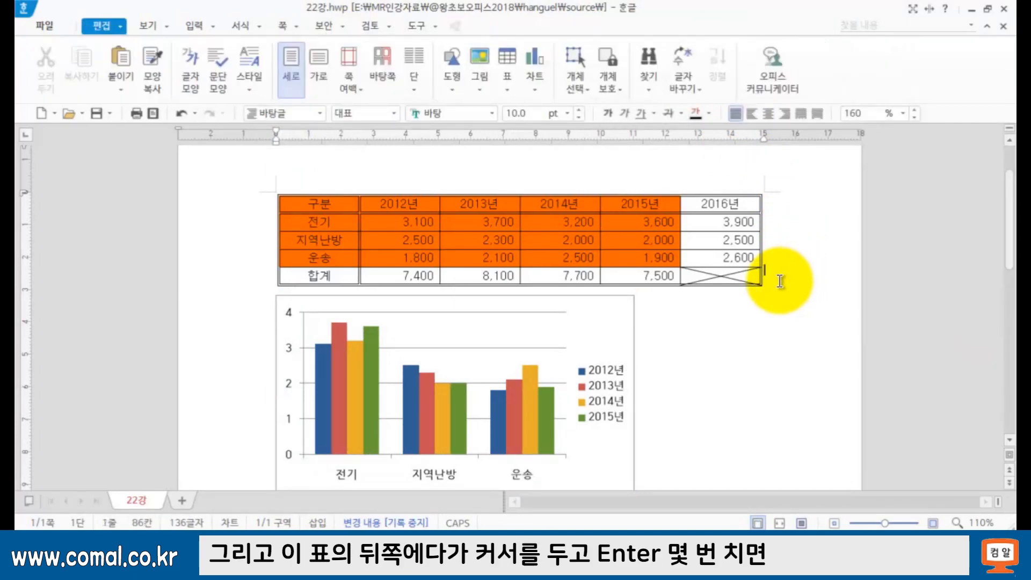
{"action": "key", "text": "Return"}
{"action": "key", "text": "Return"}
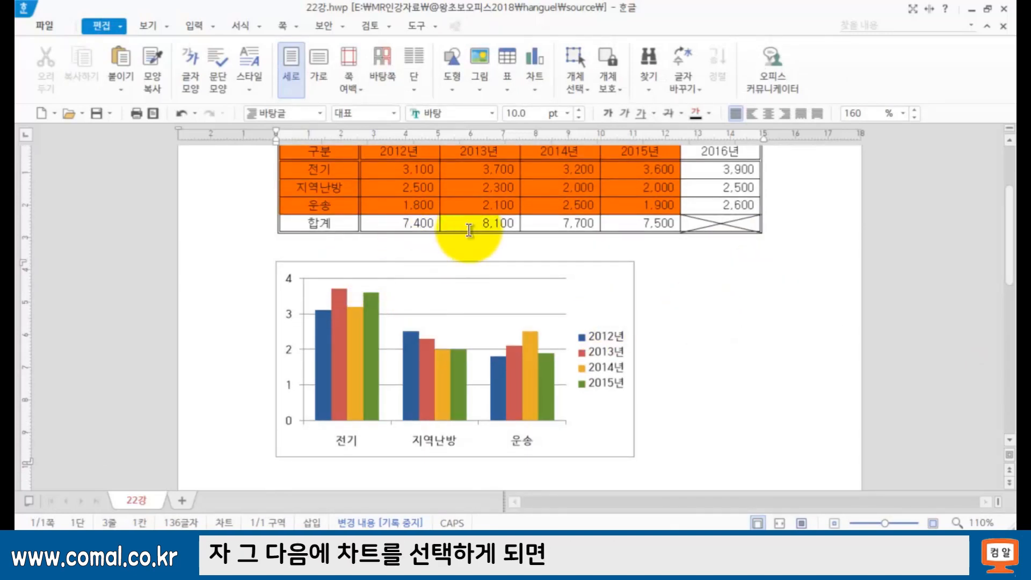
Step: Try the clustered and stacked horizontal bar types on the chart, and return it to the clustered vertical bar type
{"action": "left_click", "coordinate": [626, 276]}
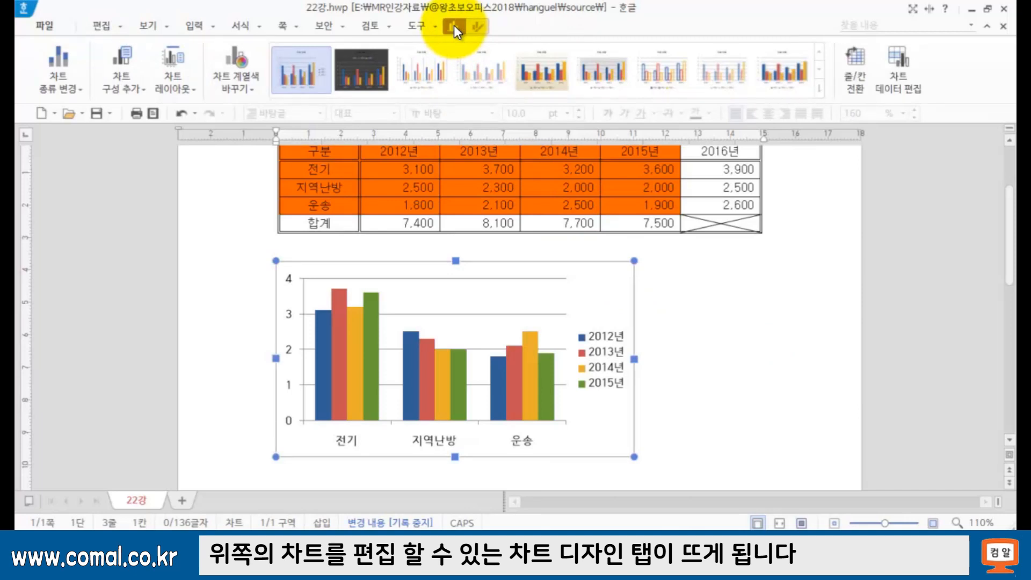
{"action": "left_click", "coordinate": [70, 86]}
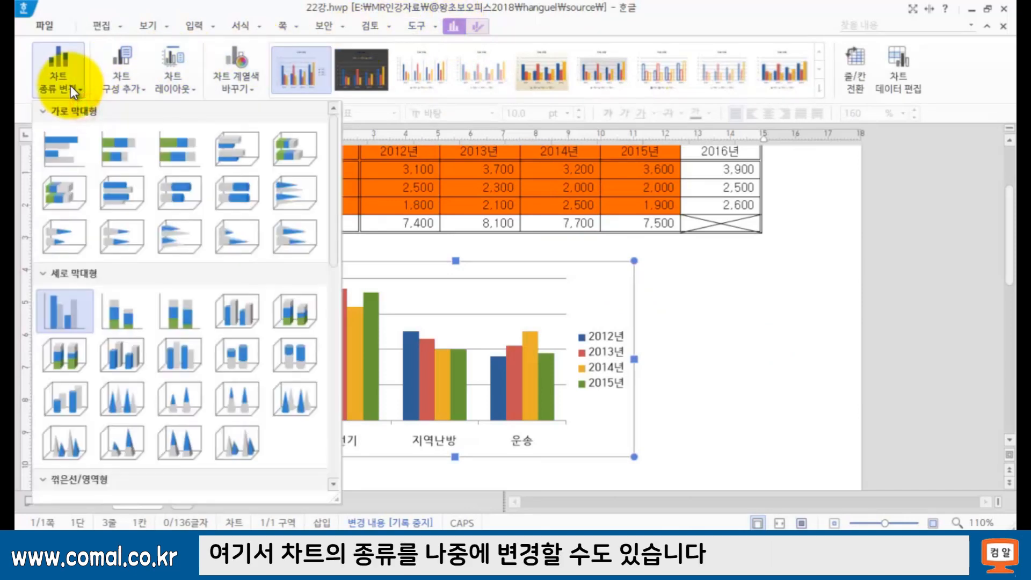
{"action": "left_click", "coordinate": [60, 148]}
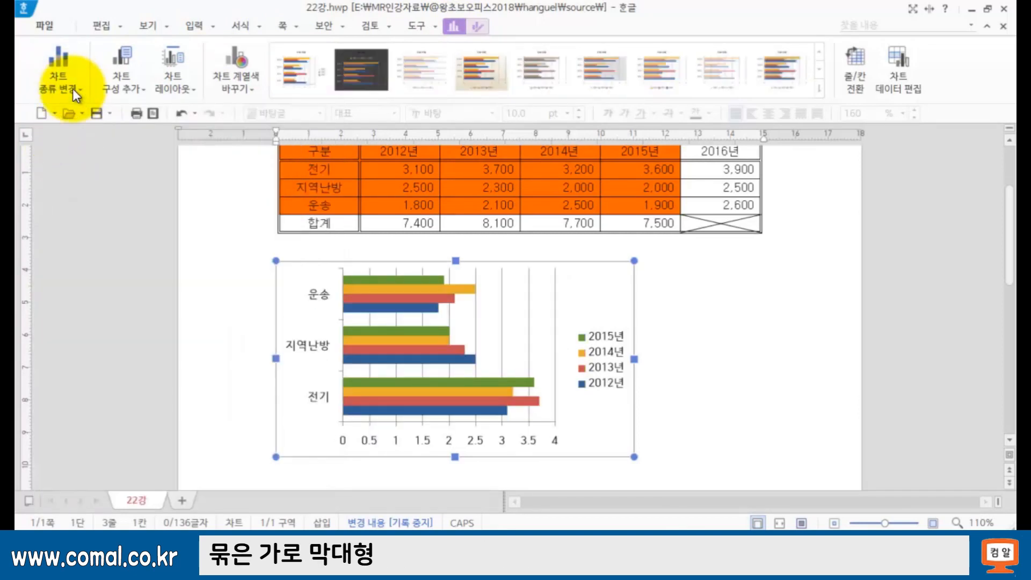
{"action": "left_click", "coordinate": [74, 83]}
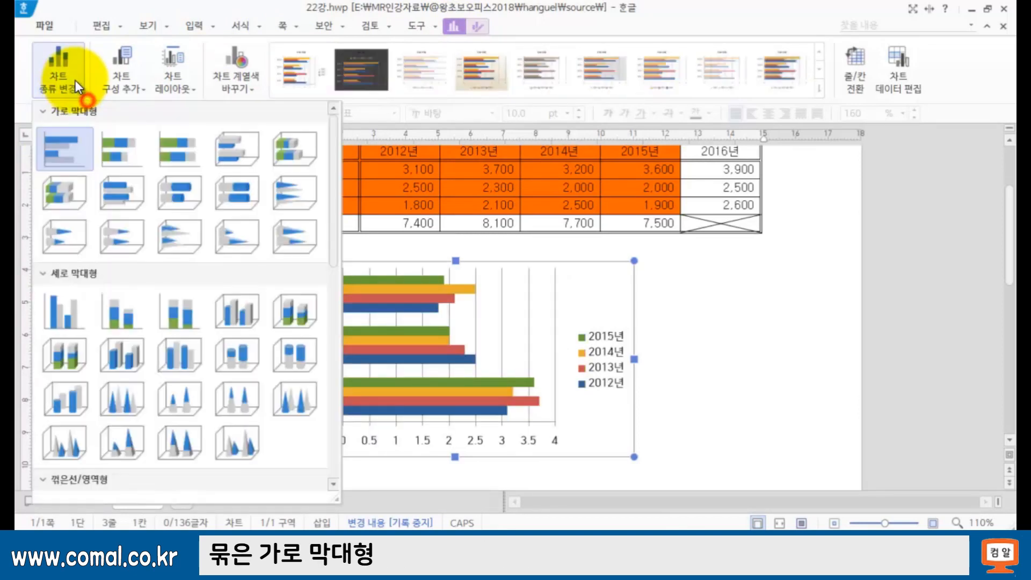
{"action": "left_click", "coordinate": [127, 146]}
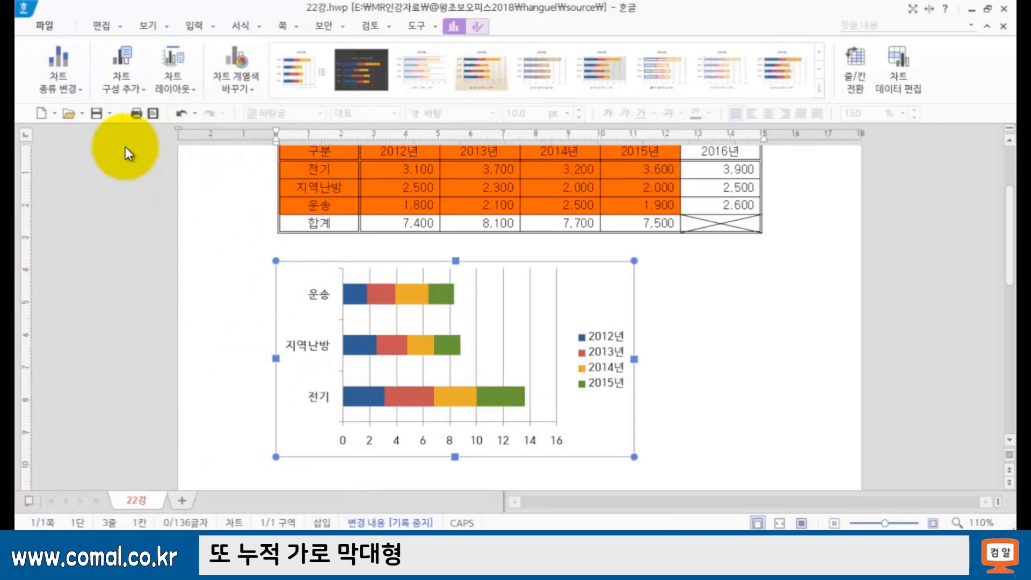
{"action": "left_click", "coordinate": [54, 83]}
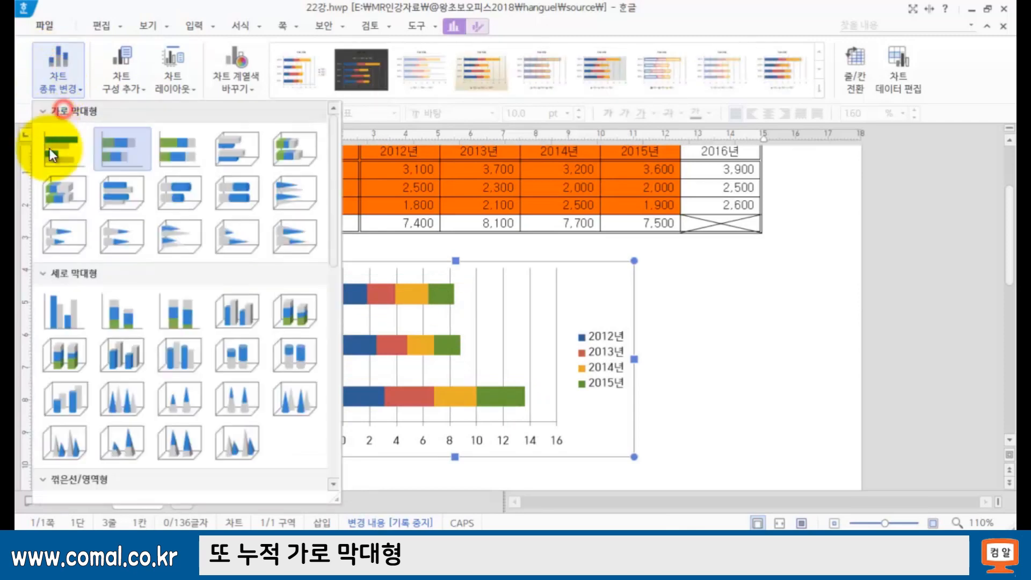
{"action": "left_click", "coordinate": [57, 320]}
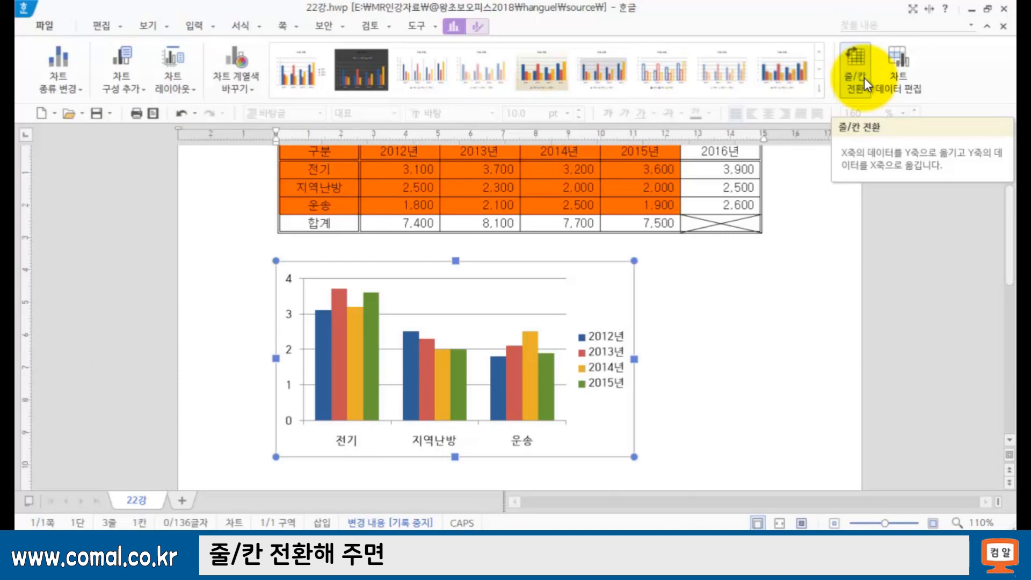
{"action": "mouse_move", "coordinate": [606, 388]}
{"action": "left_mouse_down"}
{"action": "mouse_move", "coordinate": [599, 327]}
{"action": "mouse_move", "coordinate": [616, 367]}
{"action": "mouse_move", "coordinate": [604, 388]}
{"action": "left_mouse_up"}
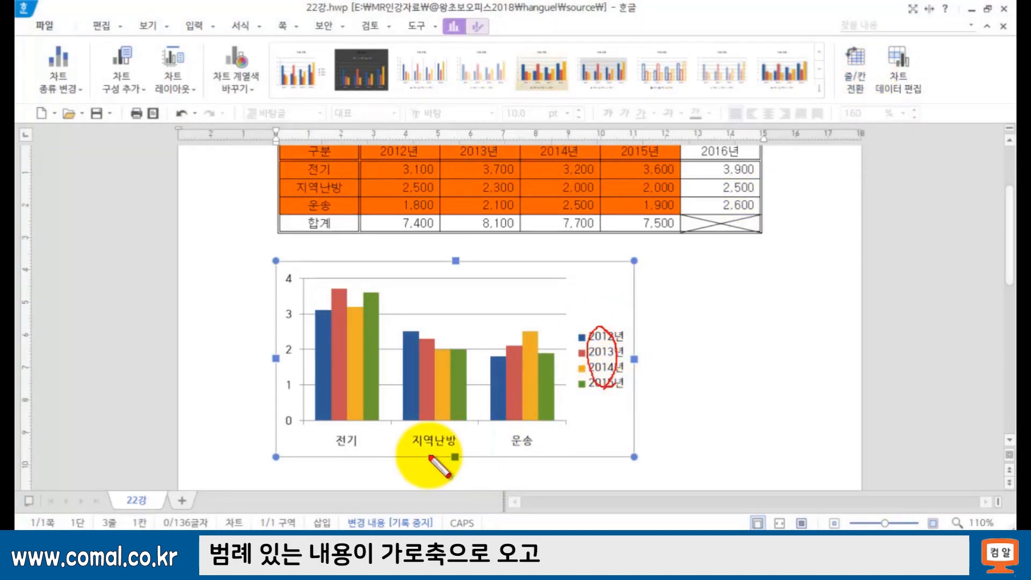
{"action": "left_click_drag", "start_coordinate": [344, 444], "coordinate": [538, 431]}
{"action": "left_click_drag", "start_coordinate": [334, 436], "coordinate": [542, 426]}
{"action": "mouse_move", "coordinate": [615, 387]}
{"action": "left_mouse_down"}
{"action": "mouse_move", "coordinate": [596, 340]}
{"action": "mouse_move", "coordinate": [617, 386]}
{"action": "left_mouse_up"}
{"action": "key", "text": "Escape"}
Step: Swap the chart's rows and columns back and forth, ending with 전기, 지역난방 and 운송 on the horizontal axis
{"action": "left_click", "coordinate": [865, 65]}
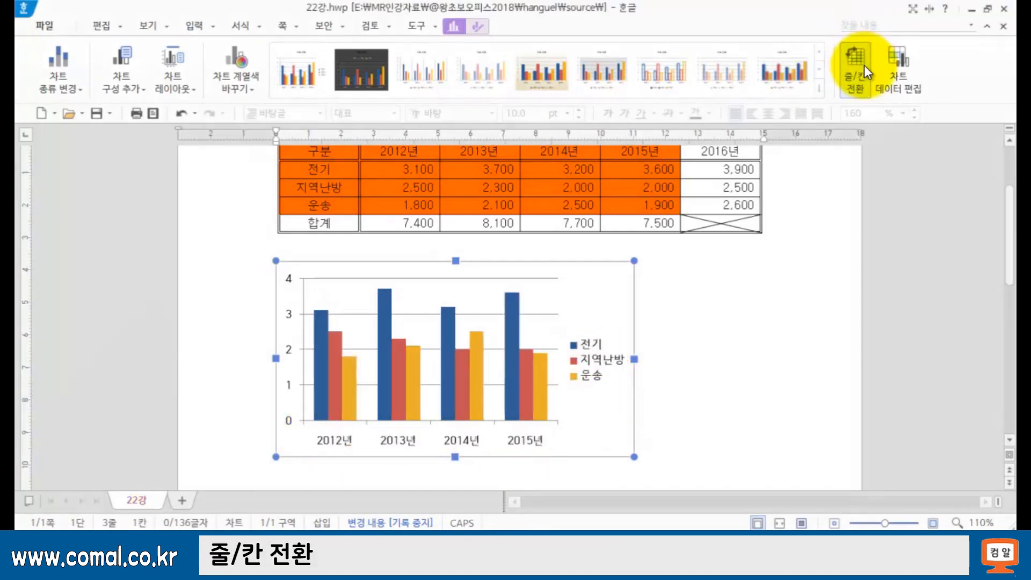
{"action": "left_click", "coordinate": [864, 66]}
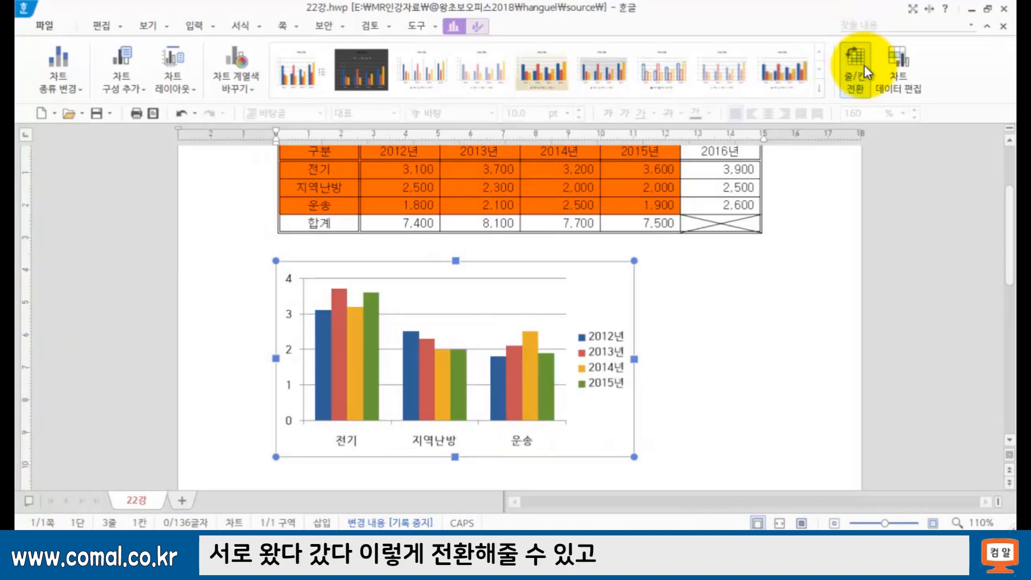
{"action": "left_click", "coordinate": [864, 65]}
{"action": "left_click", "coordinate": [864, 65]}
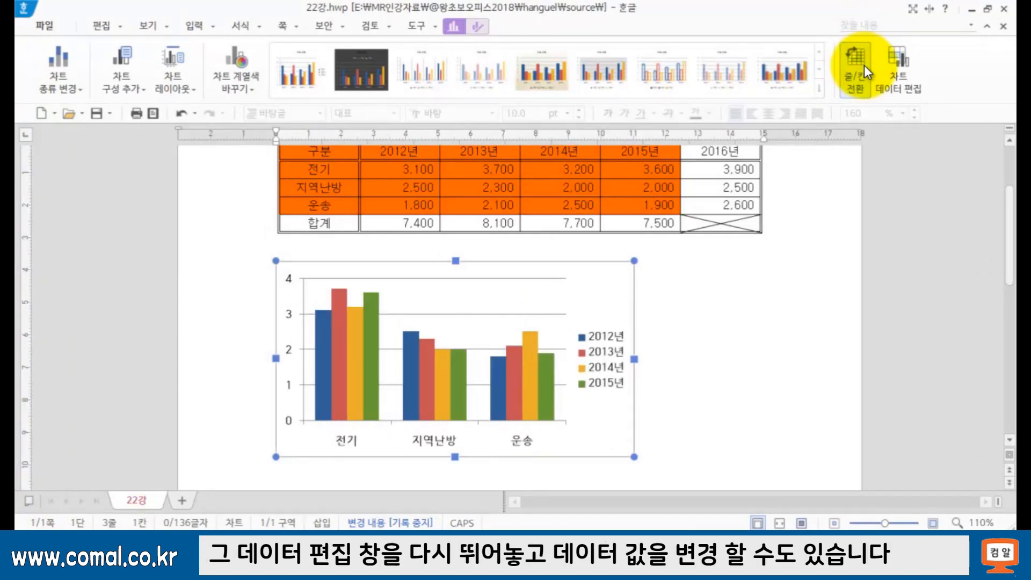
Step: Open the chart's data for editing beside the chart and set the 2013년 전기 value to 2700
{"action": "left_click", "coordinate": [910, 64]}
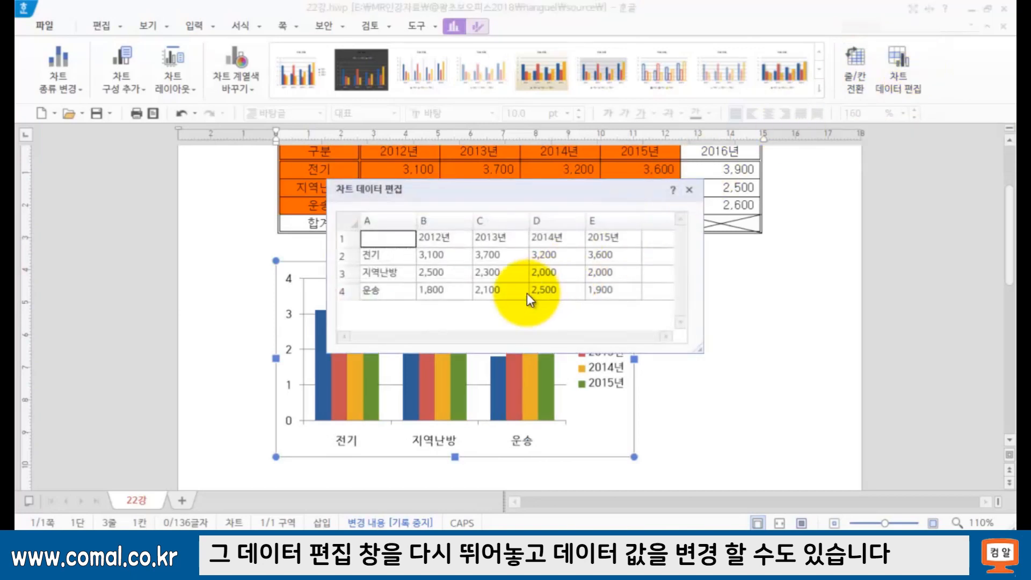
{"action": "left_click", "coordinate": [494, 257]}
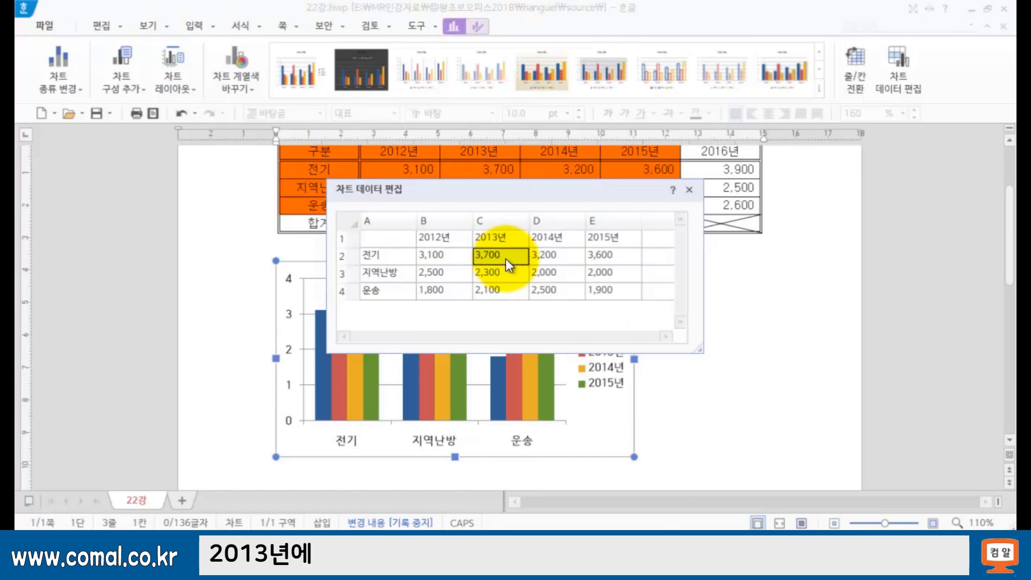
{"action": "left_click_drag", "start_coordinate": [561, 197], "coordinate": [891, 209]}
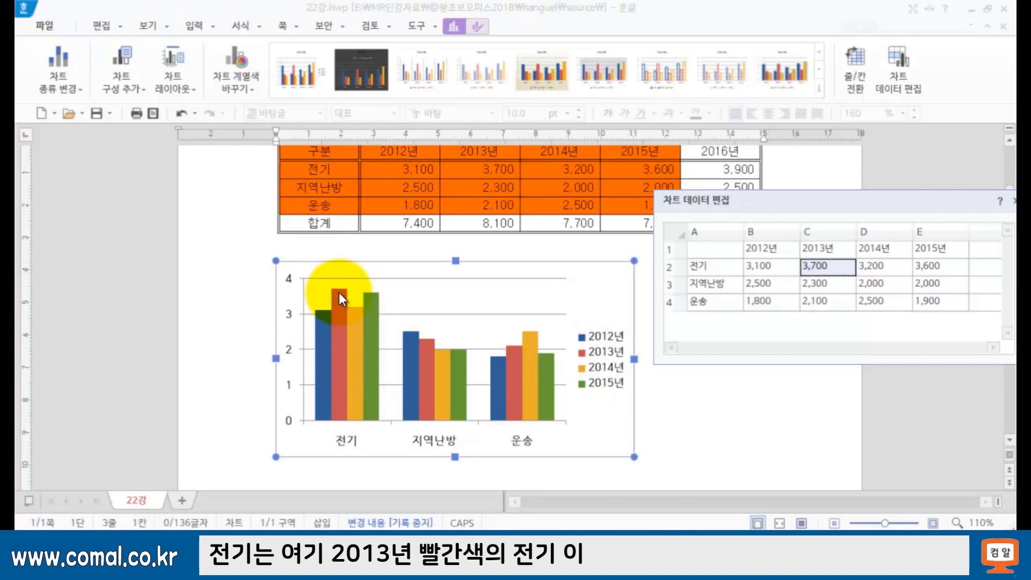
{"action": "mouse_move", "coordinate": [342, 283]}
{"action": "left_mouse_down"}
{"action": "mouse_move", "coordinate": [350, 305]}
{"action": "mouse_move", "coordinate": [344, 297]}
{"action": "left_mouse_up"}
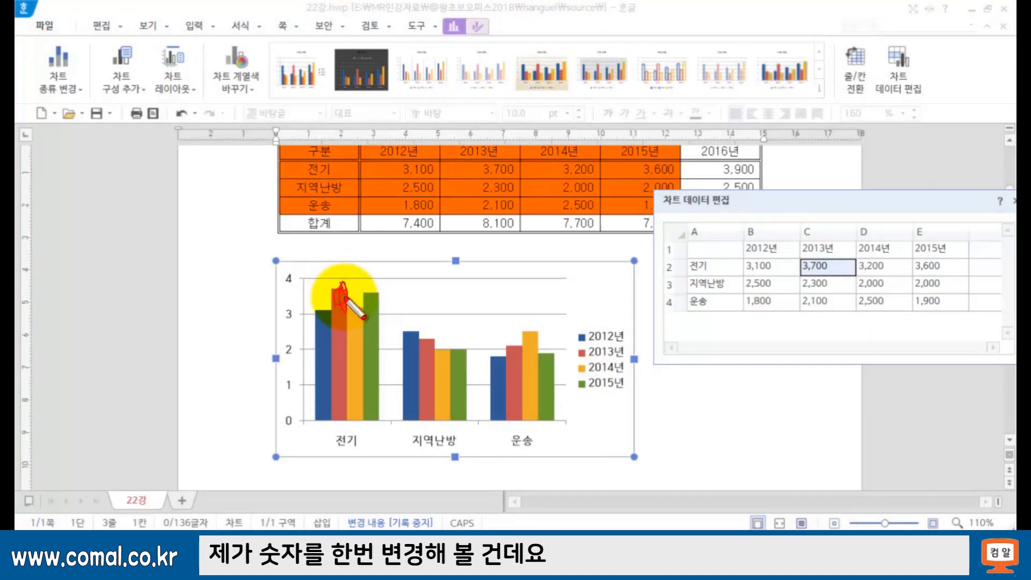
{"action": "key", "text": "Escape"}
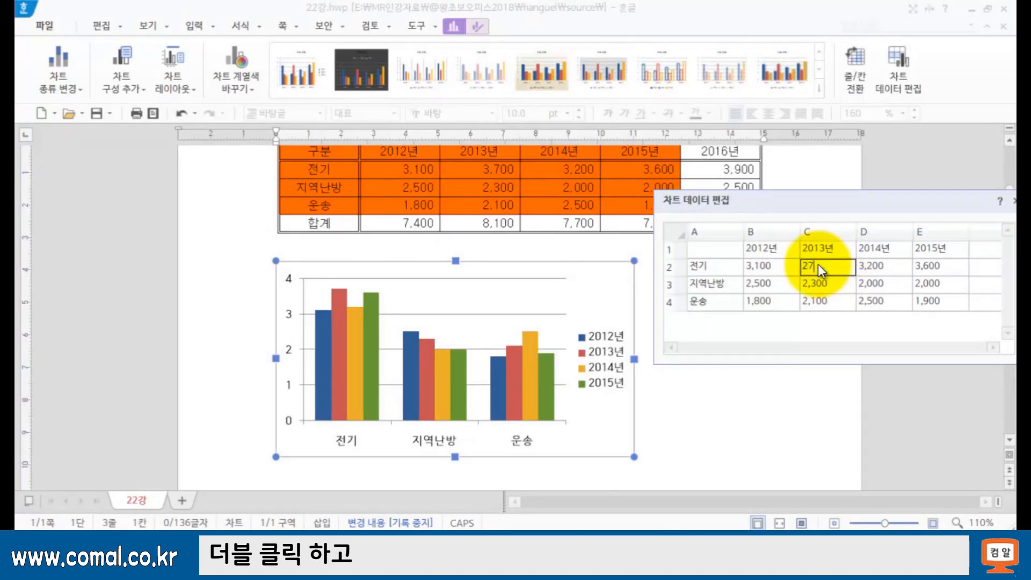
{"action": "type", "text": "00"}
{"action": "key", "text": "Return"}
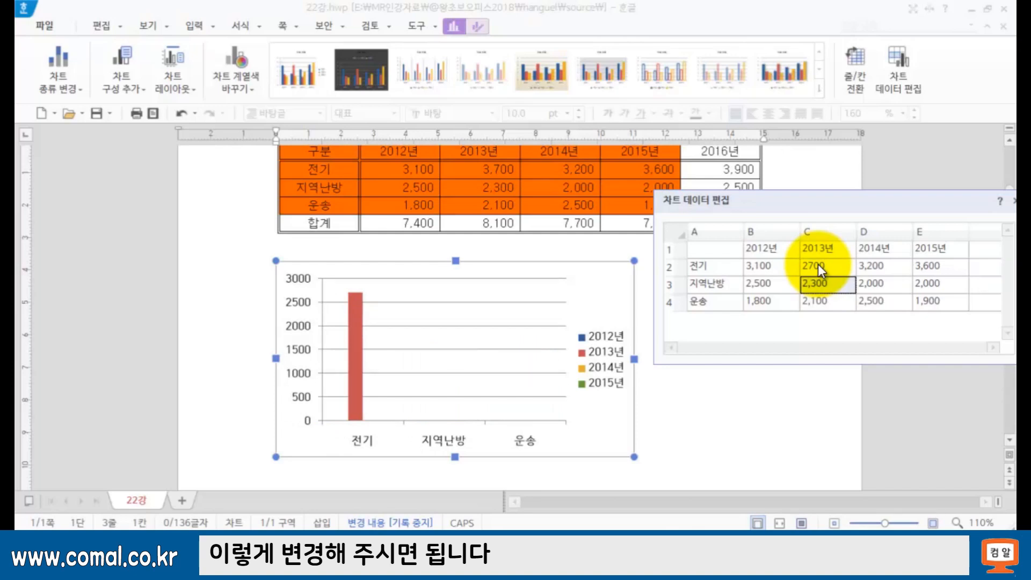
Step: Add the thousands separator to the 2013년 전기 value in the chart data, making it 2,700
{"action": "left_click", "coordinate": [818, 265]}
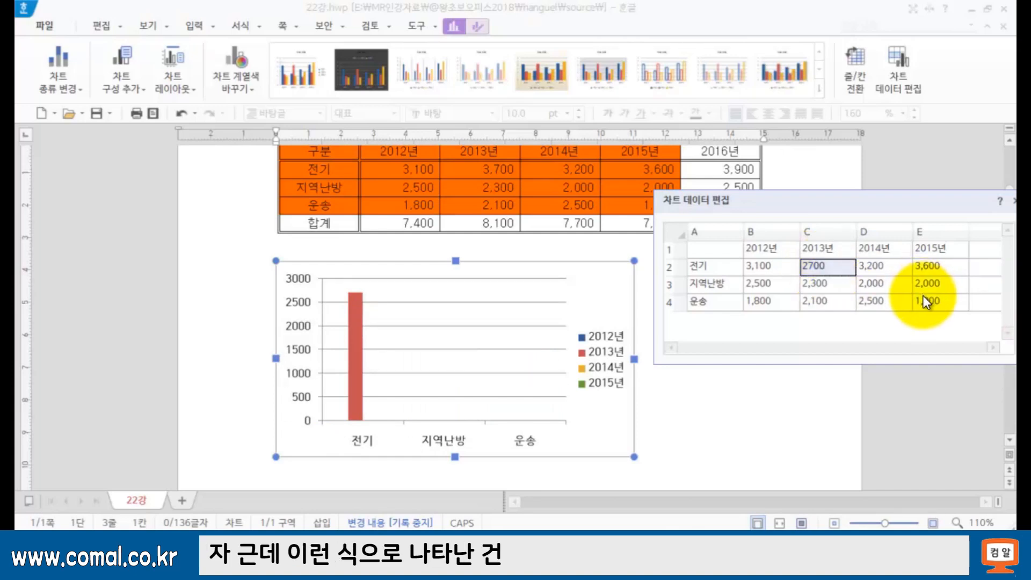
{"action": "double_click", "coordinate": [810, 267]}
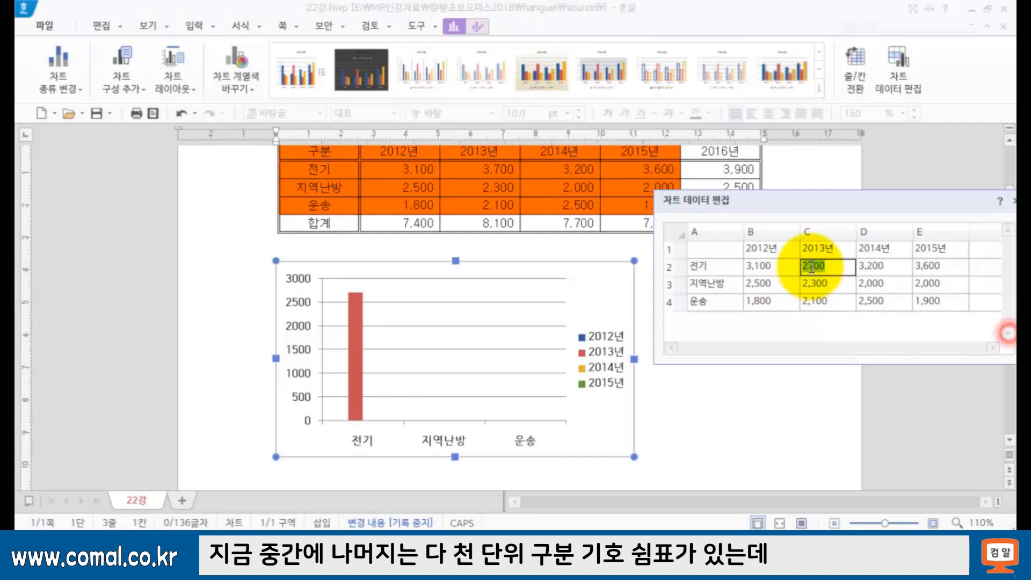
{"action": "left_click", "coordinate": [809, 267]}
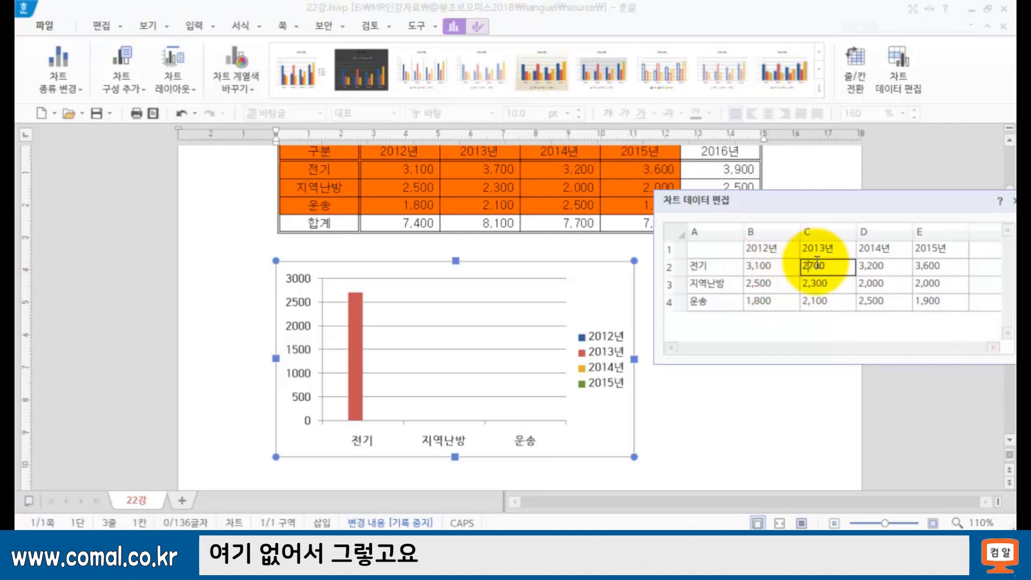
{"action": "type", "text": ","}
{"action": "key", "text": "Return"}
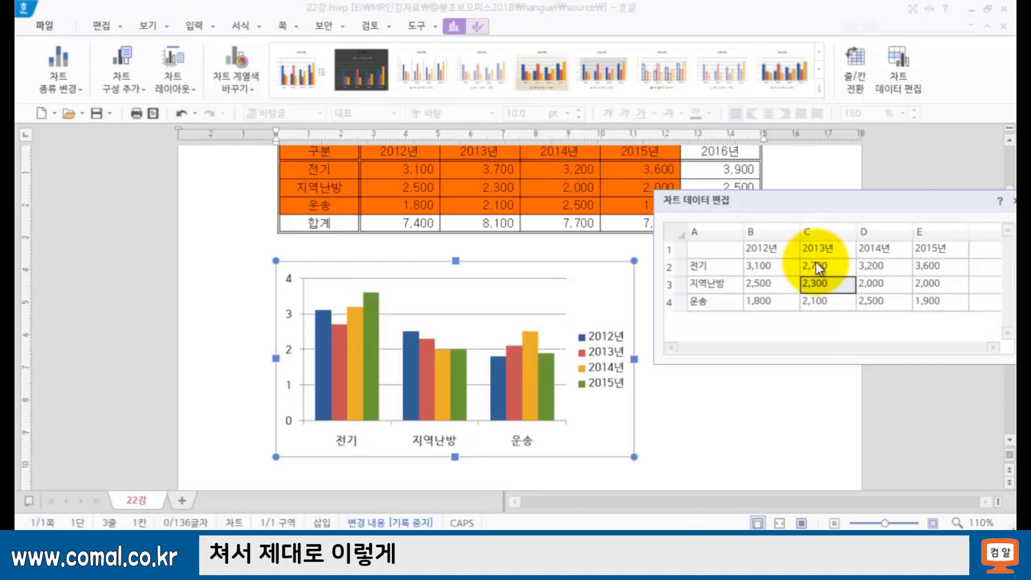
{"action": "left_click", "coordinate": [862, 264]}
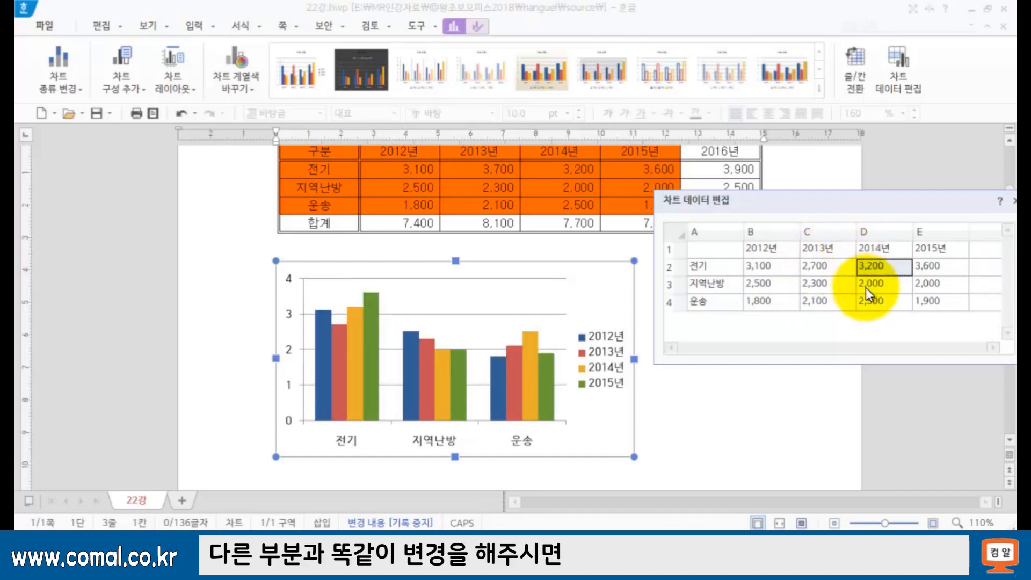
{"action": "left_click", "coordinate": [866, 288]}
{"action": "left_click", "coordinate": [823, 264]}
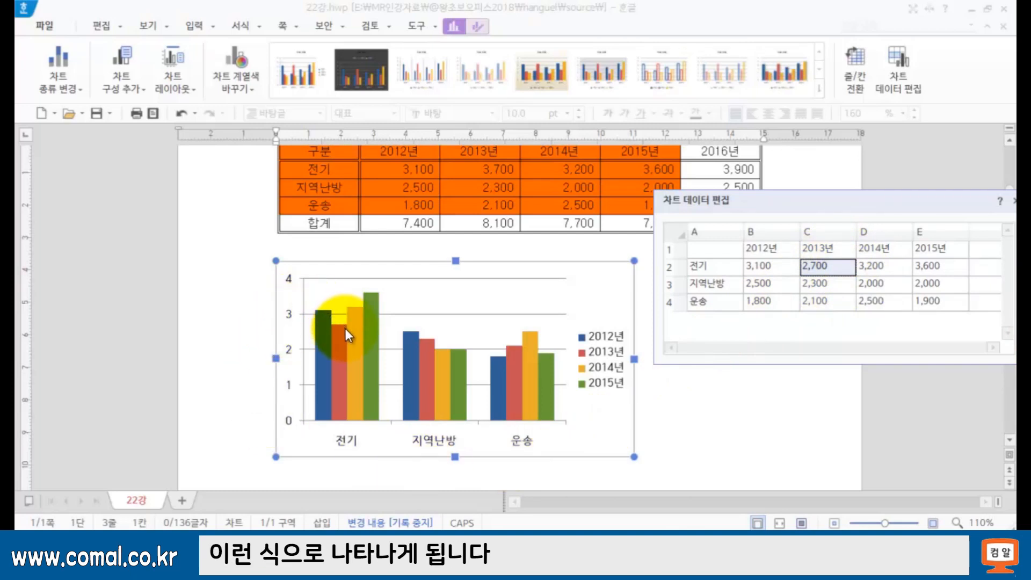
{"action": "key", "text": "F9"}
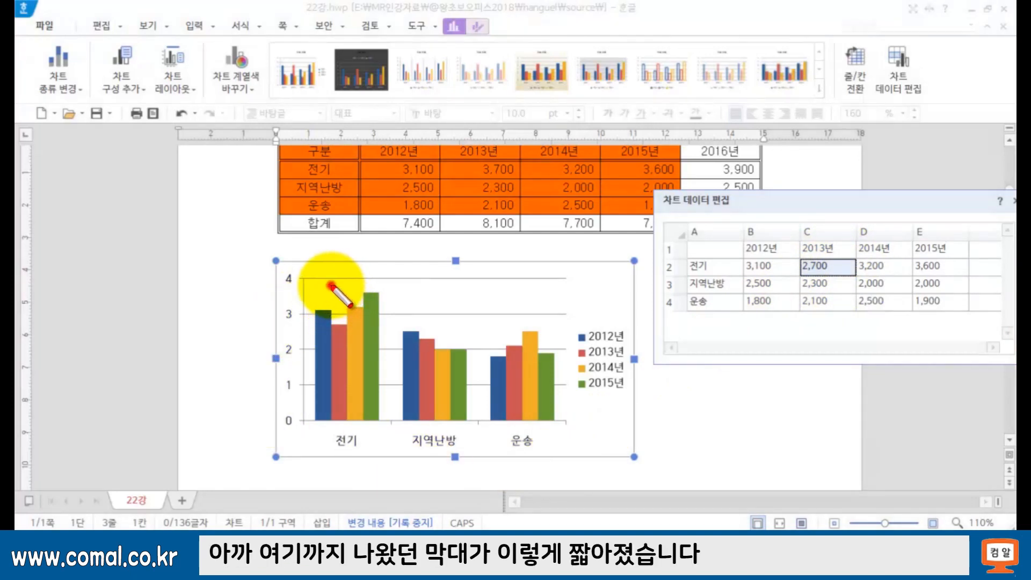
{"action": "left_click_drag", "start_coordinate": [330, 285], "coordinate": [343, 286]}
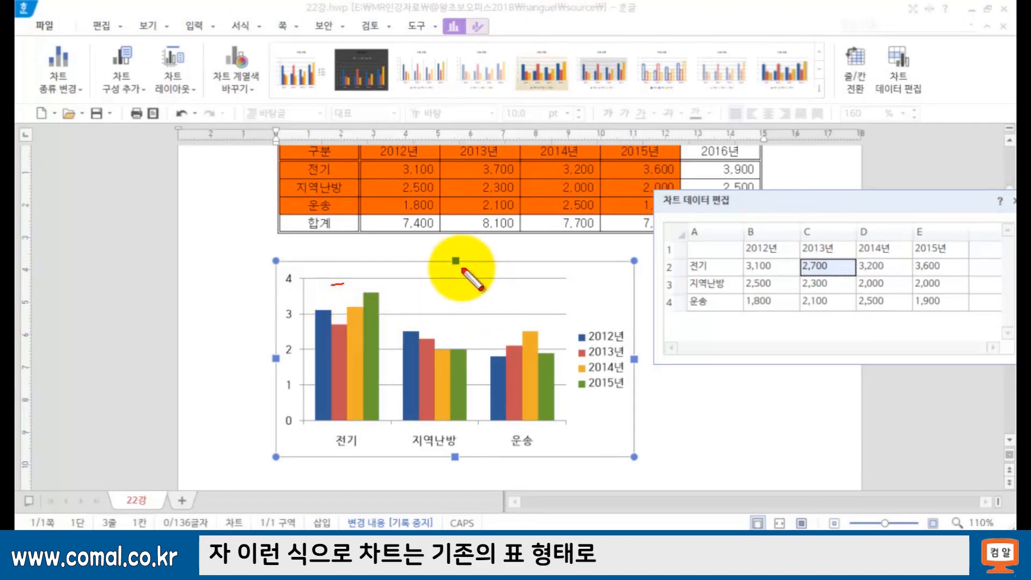
{"action": "mouse_move", "coordinate": [626, 187]}
{"action": "left_mouse_down"}
{"action": "mouse_move", "coordinate": [612, 211]}
{"action": "mouse_move", "coordinate": [451, 230]}
{"action": "mouse_move", "coordinate": [368, 216]}
{"action": "mouse_move", "coordinate": [602, 149]}
{"action": "mouse_move", "coordinate": [609, 266]}
{"action": "left_mouse_up"}
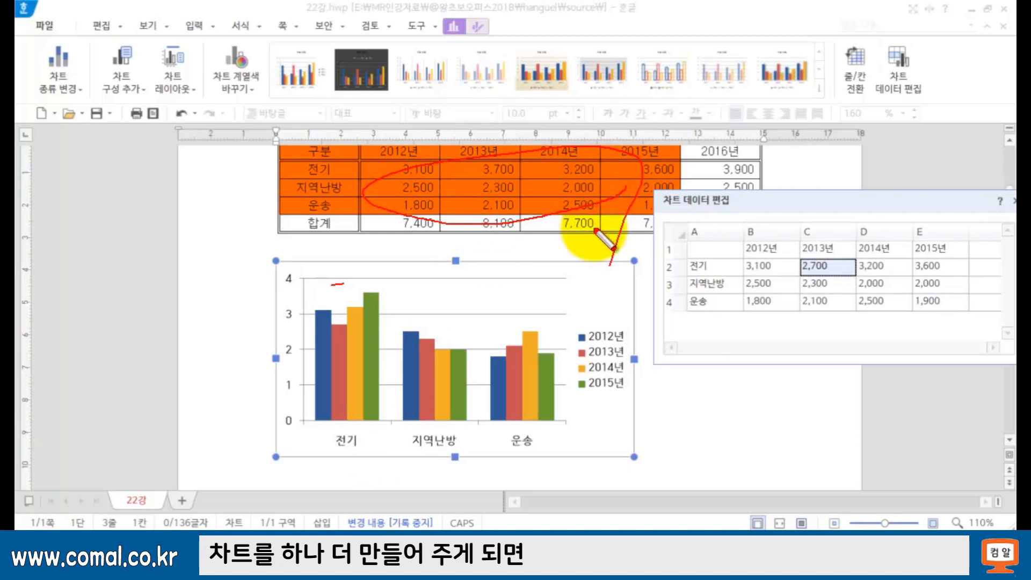
{"action": "key", "text": "Escape"}
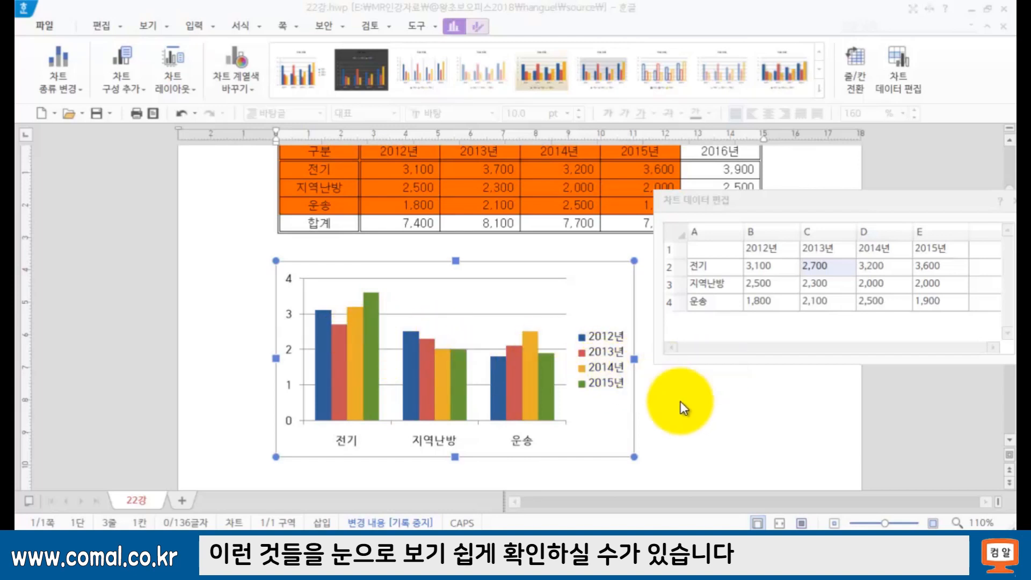
Step: Close the bar chart's data editing window and deselect the chart
{"action": "left_click", "coordinate": [652, 410]}
{"action": "left_click_drag", "start_coordinate": [932, 196], "coordinate": [931, 184]}
{"action": "left_click_drag", "start_coordinate": [805, 199], "coordinate": [472, 184]}
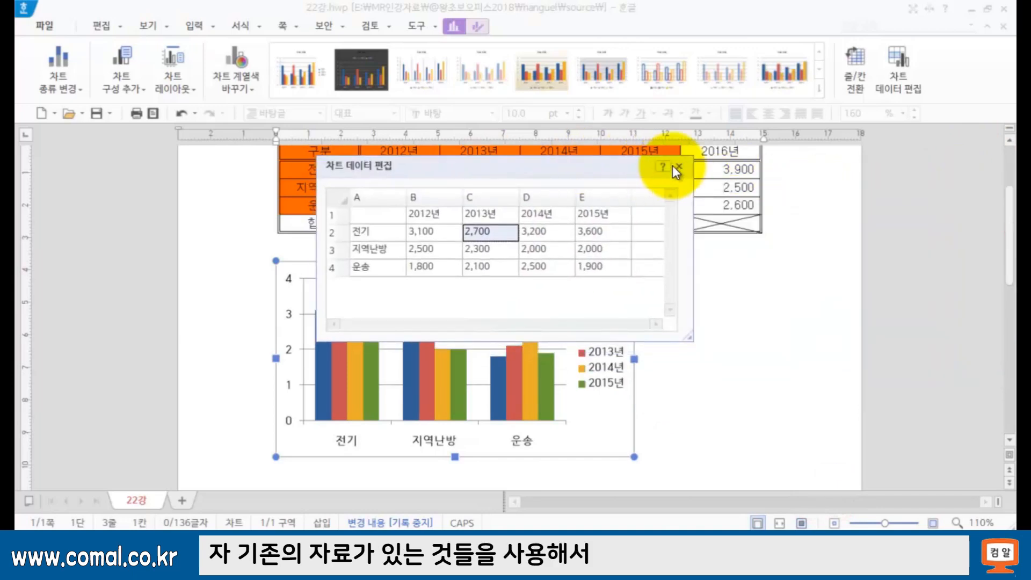
{"action": "left_click", "coordinate": [682, 169]}
{"action": "left_click", "coordinate": [782, 357]}
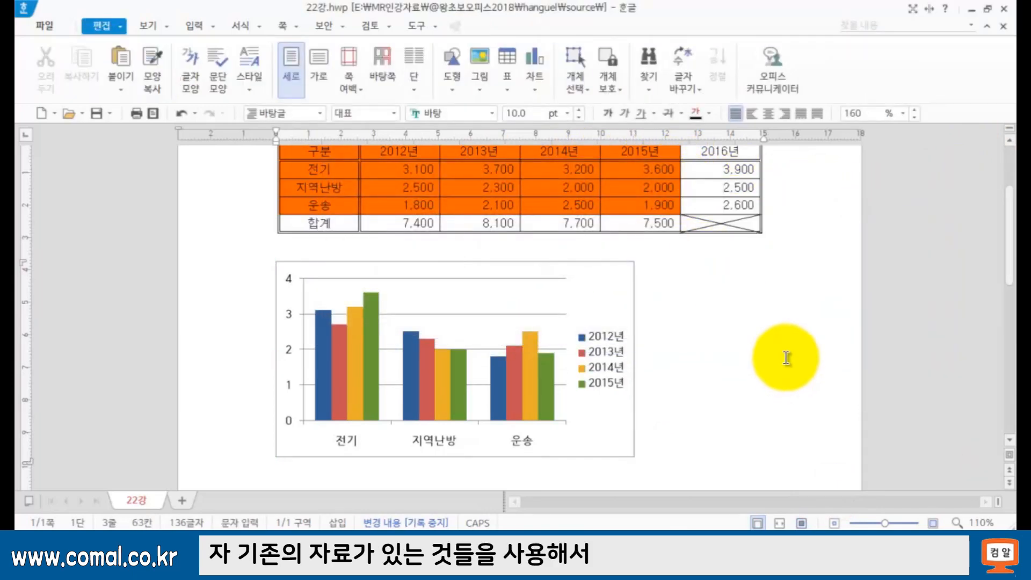
Step: Insert a 2차원 원형 (2D pie) chart on the empty line below the bar chart
{"action": "key", "text": "Down"}
{"action": "key", "text": "Down"}
{"action": "key", "text": "Down"}
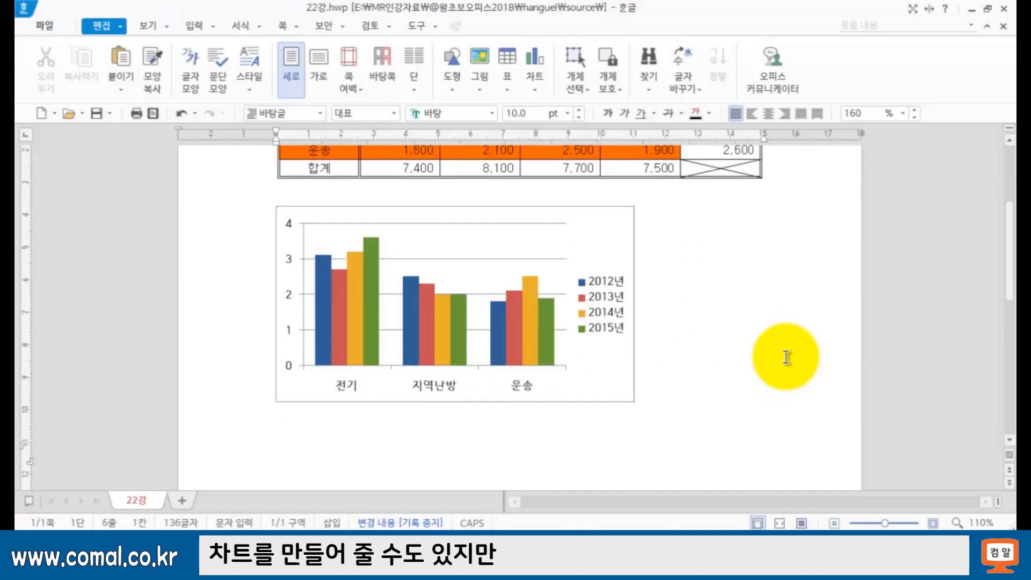
{"action": "scroll", "coordinate": [737, 307], "scroll_direction": "down", "scroll_amount": 3}
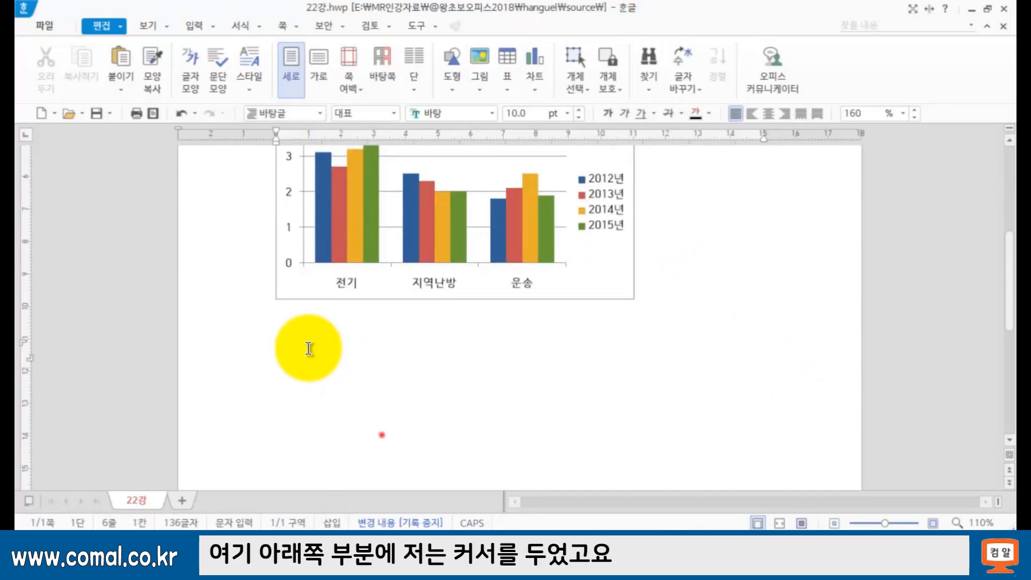
{"action": "left_click", "coordinate": [203, 25]}
{"action": "left_click", "coordinate": [201, 87]}
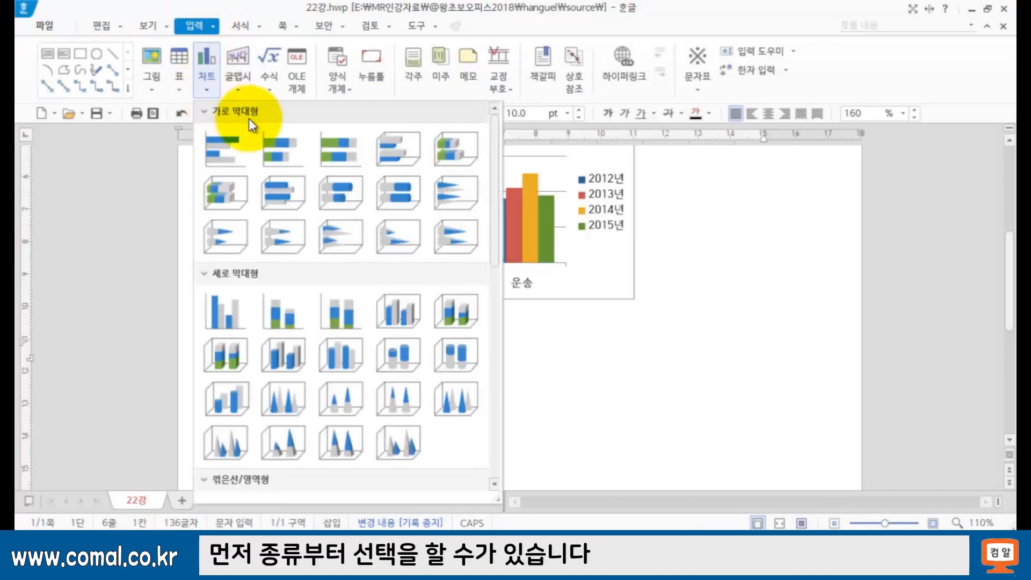
{"action": "scroll", "coordinate": [330, 243], "scroll_direction": "down", "scroll_amount": 2}
{"action": "scroll", "coordinate": [331, 243], "scroll_direction": "down", "scroll_amount": 7}
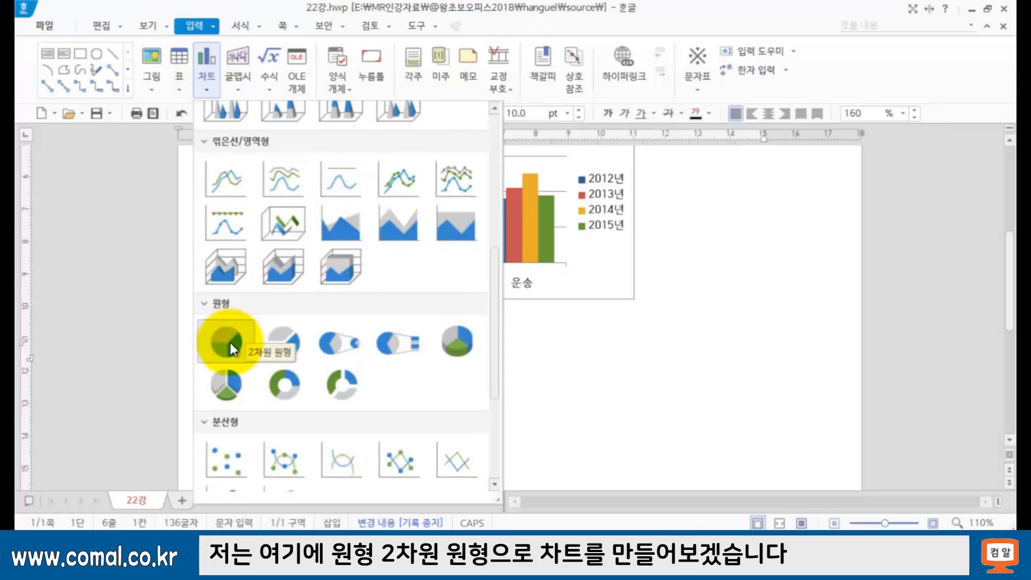
{"action": "left_click", "coordinate": [230, 342]}
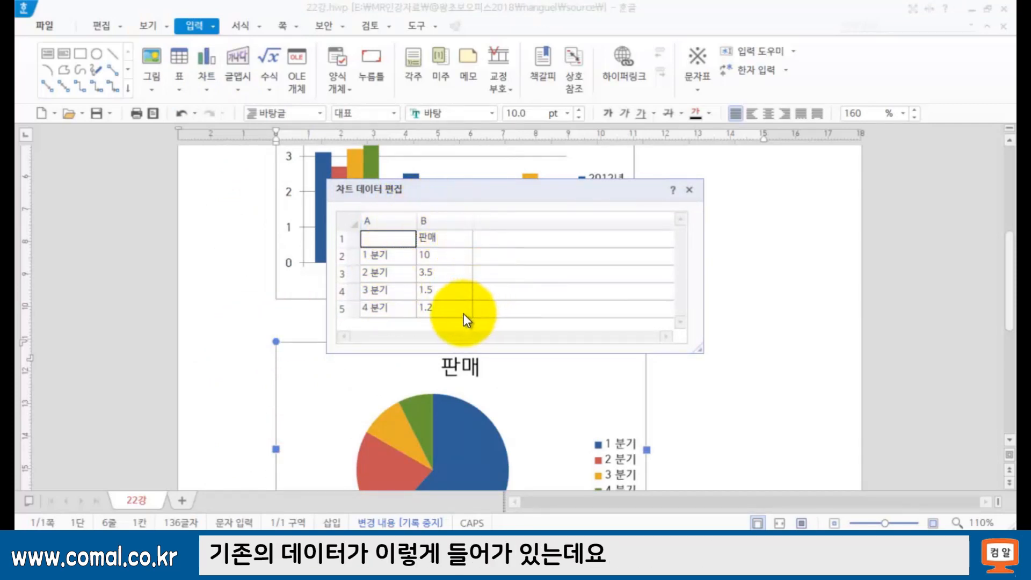
Step: Clear all the sample data of the pie chart and enter 1분기, 2분기, 3분기 and 4분기 as labels in A2 to A5
{"action": "left_click", "coordinate": [351, 221]}
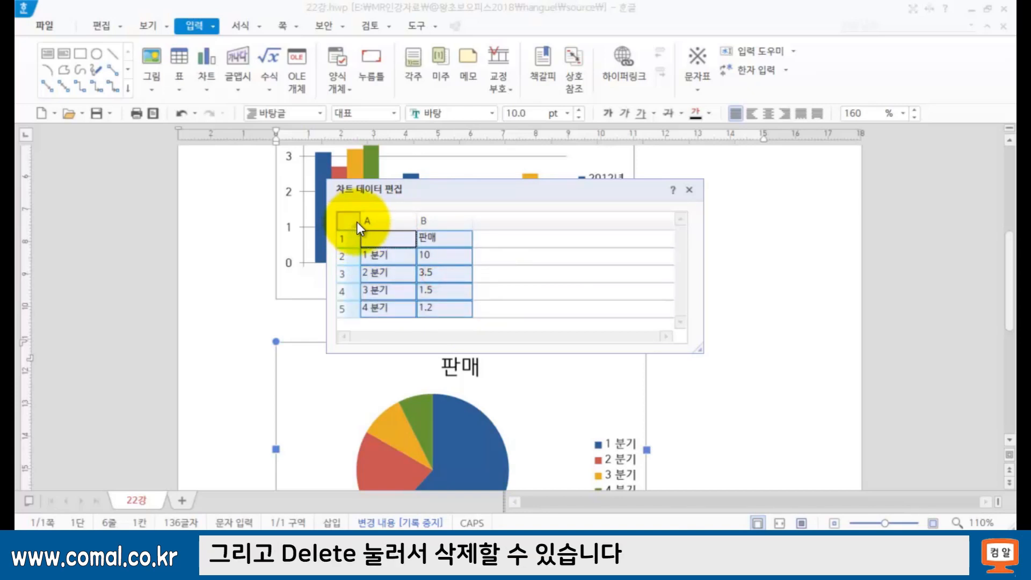
{"action": "key", "text": "Delete"}
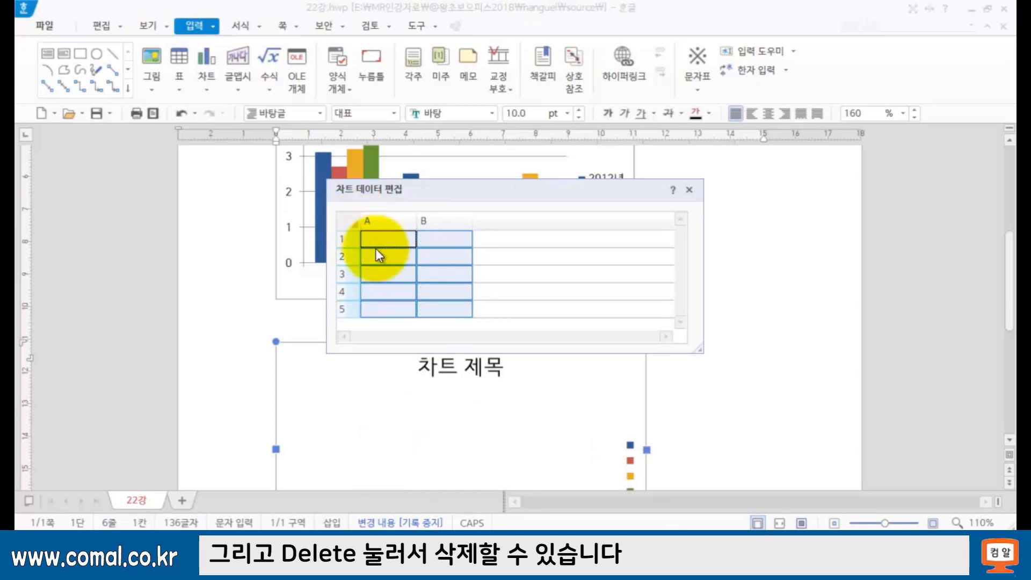
{"action": "left_click", "coordinate": [389, 257]}
{"action": "type", "text": "1"}
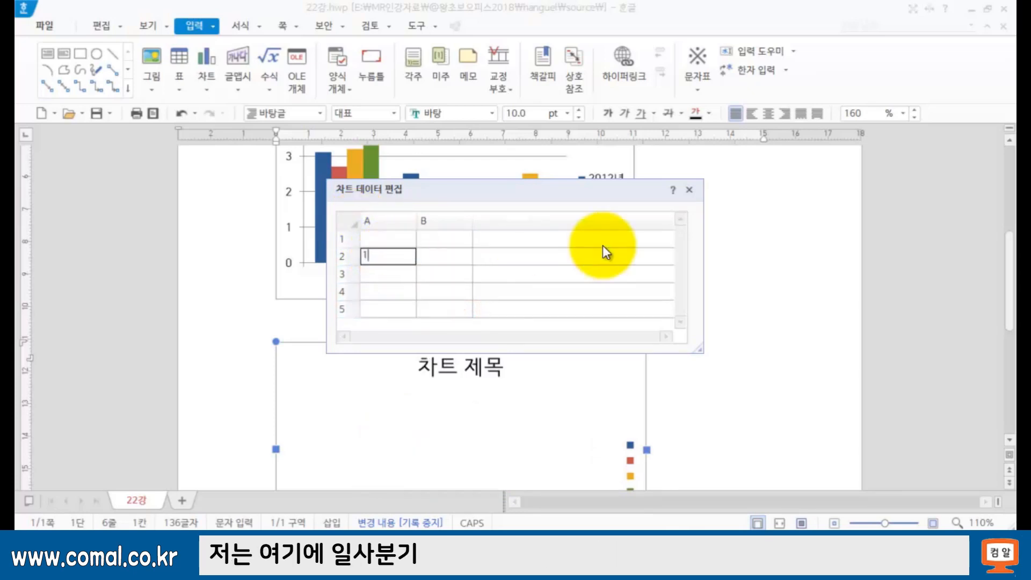
{"action": "key", "text": "BackSpace"}
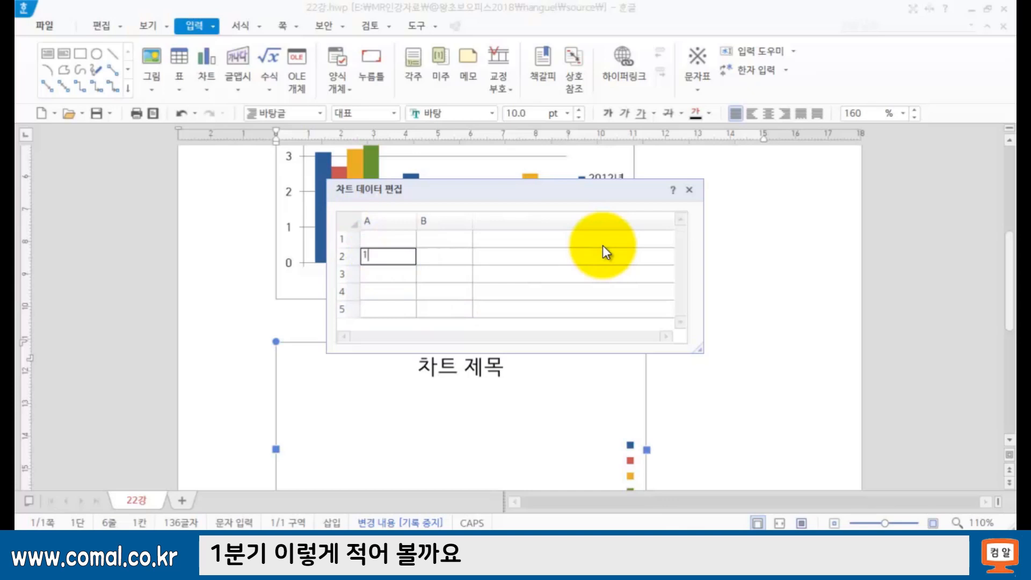
{"action": "type", "text": "1분기"}
{"action": "key", "text": "Return"}
{"action": "type", "text": "2분"}
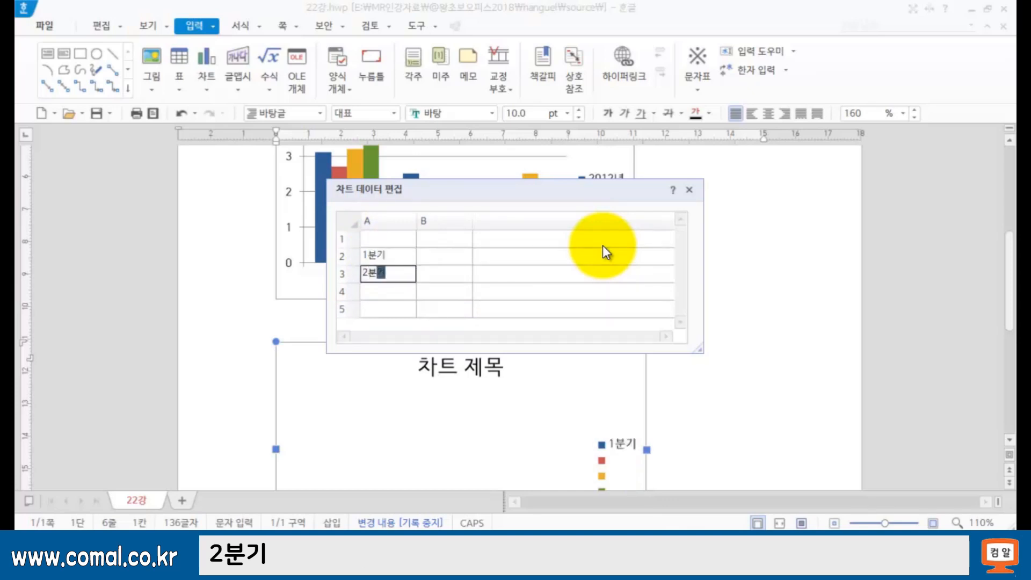
{"action": "type", "text": "기"}
{"action": "key", "text": "Return"}
{"action": "type", "text": "3분기"}
{"action": "key", "text": "Return"}
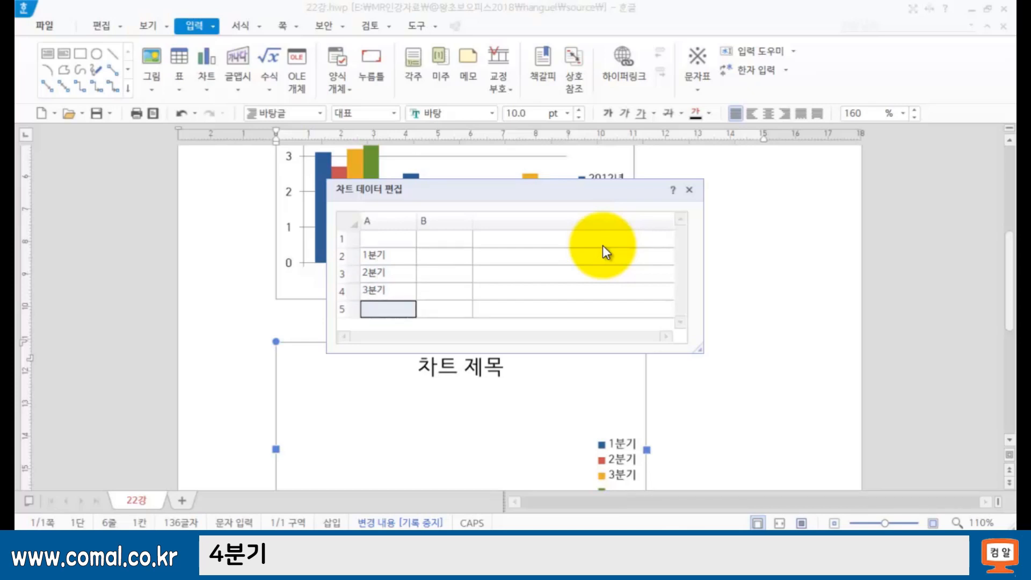
{"action": "type", "text": "4분기"}
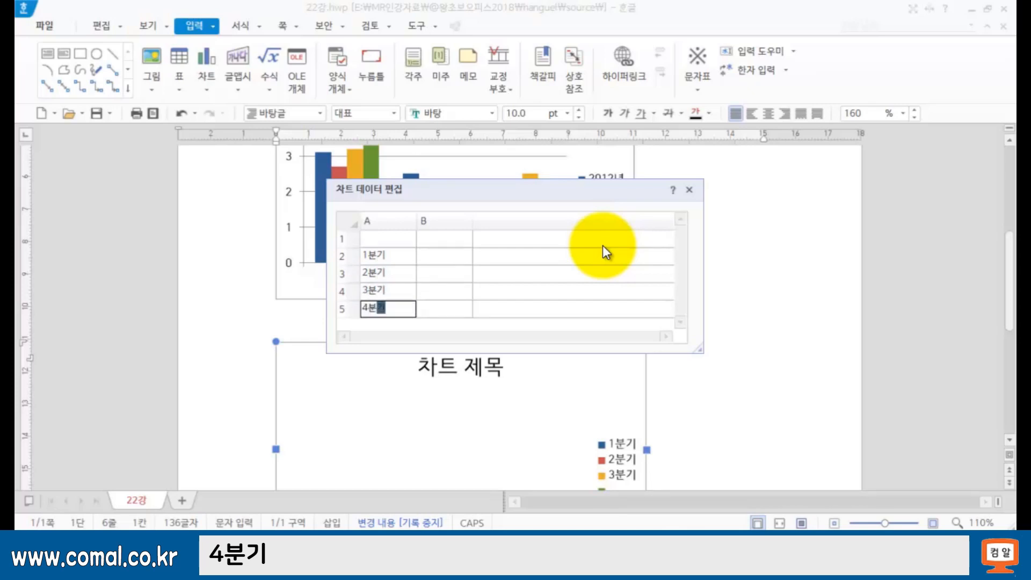
Step: Enter 오이판매량 as the series name in cell B1 of the pie chart's data
{"action": "key", "text": "Right"}
{"action": "key", "text": "Right"}
{"action": "key", "text": "Up"}
{"action": "key", "text": "Up"}
{"action": "key", "text": "Up"}
{"action": "key", "text": "Up"}
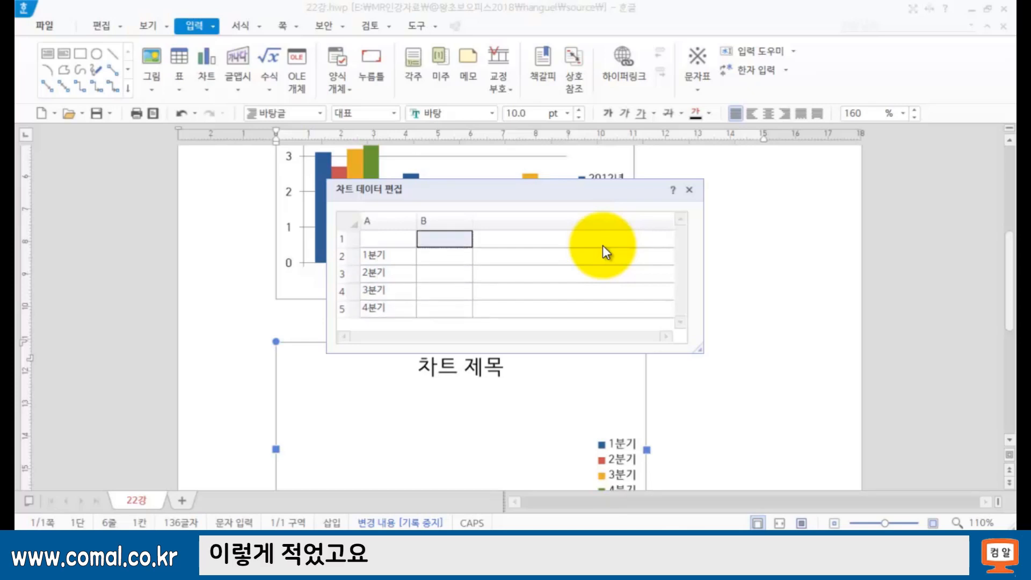
{"action": "type", "text": "오이판"}
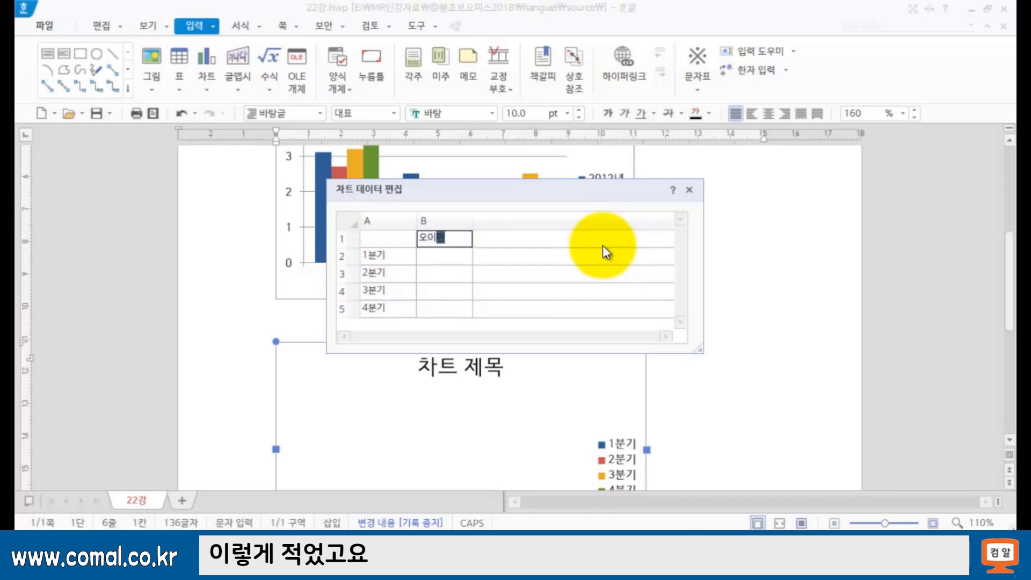
{"action": "type", "text": "ㅁㅐ량"}
{"action": "key", "text": "Return"}
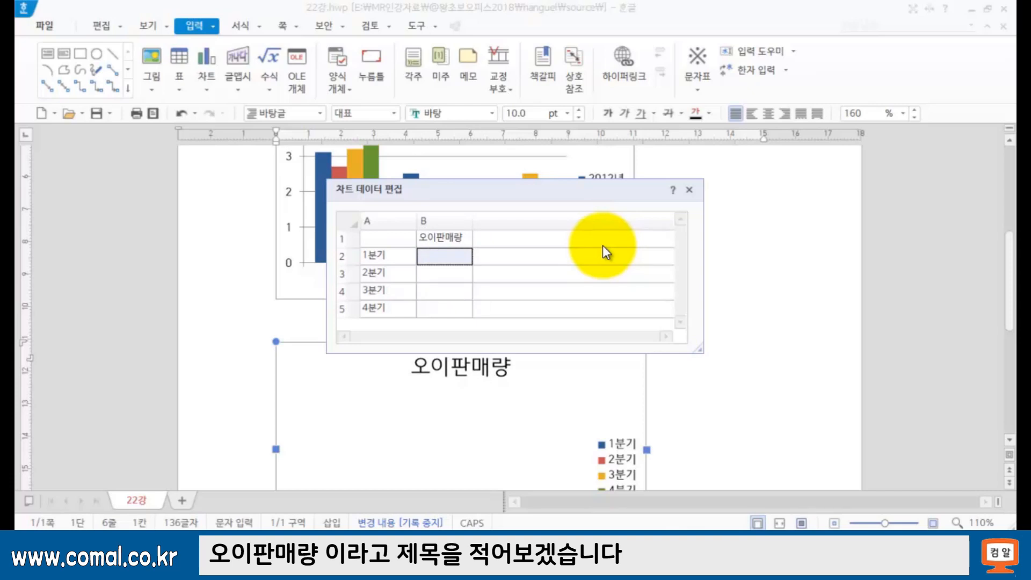
Step: Enter the 오이판매량 values 4900, 3980, 7400 and 5500 for 1분기 to 4분기 in B2 to B5
{"action": "type", "text": "4900"}
{"action": "key", "text": "Return"}
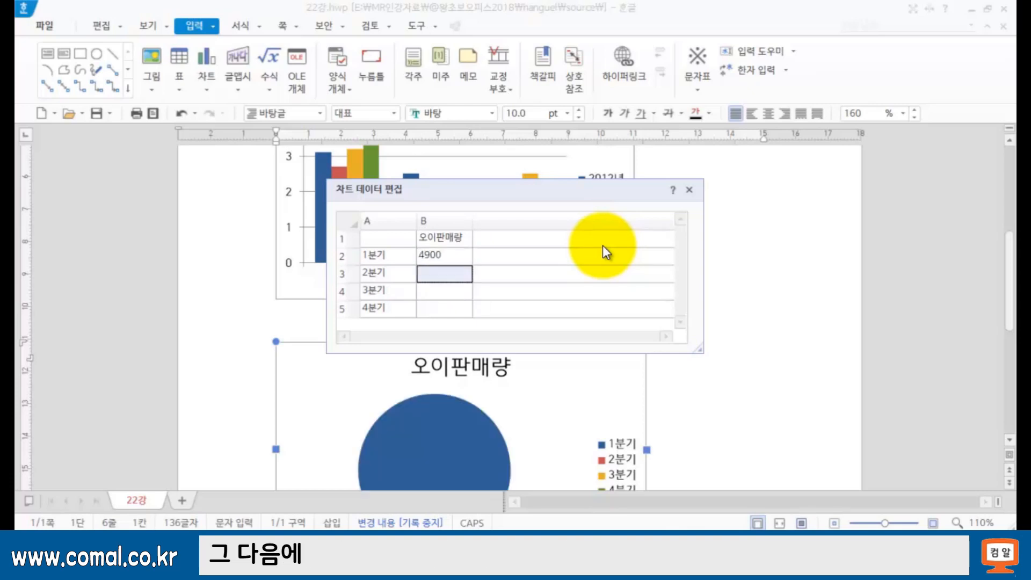
{"action": "type", "text": "3980"}
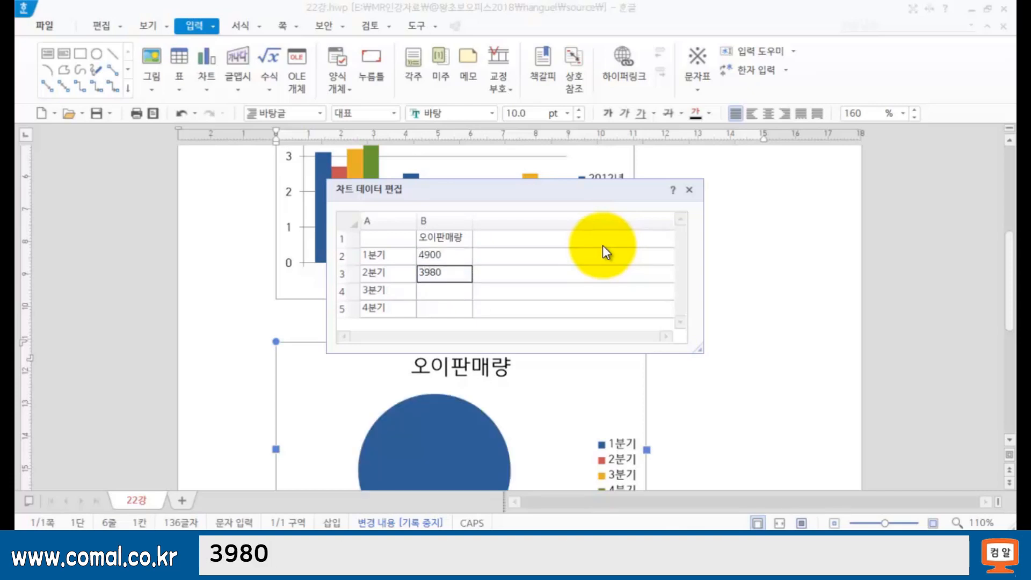
{"action": "key", "text": "Return"}
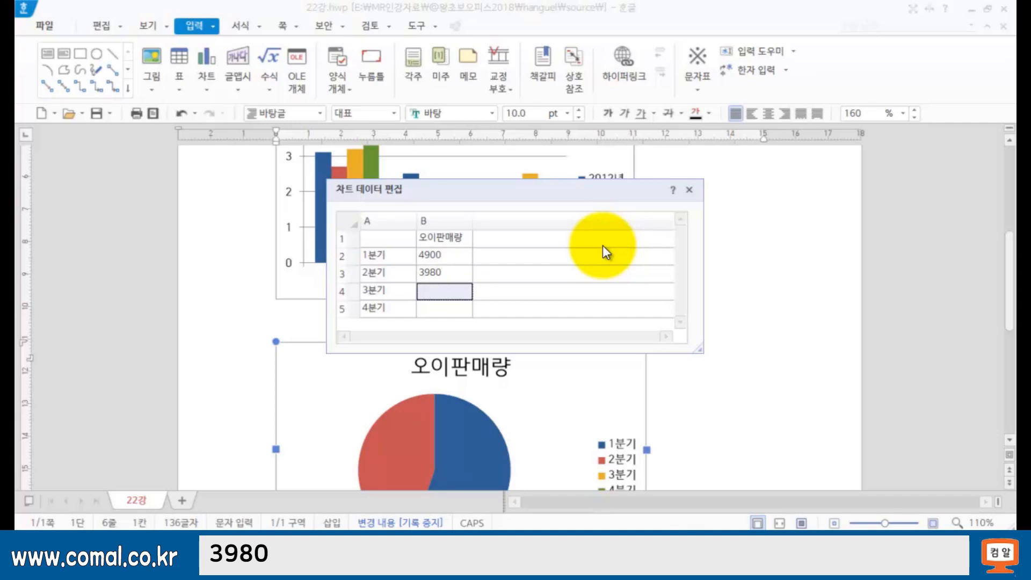
{"action": "type", "text": "7400"}
{"action": "key", "text": "Return"}
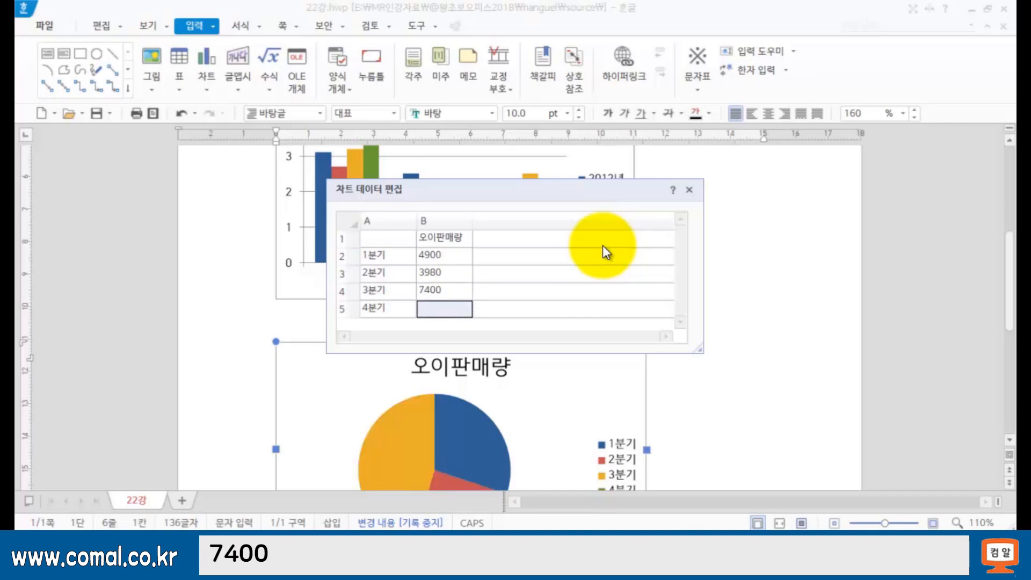
{"action": "type", "text": "550"}
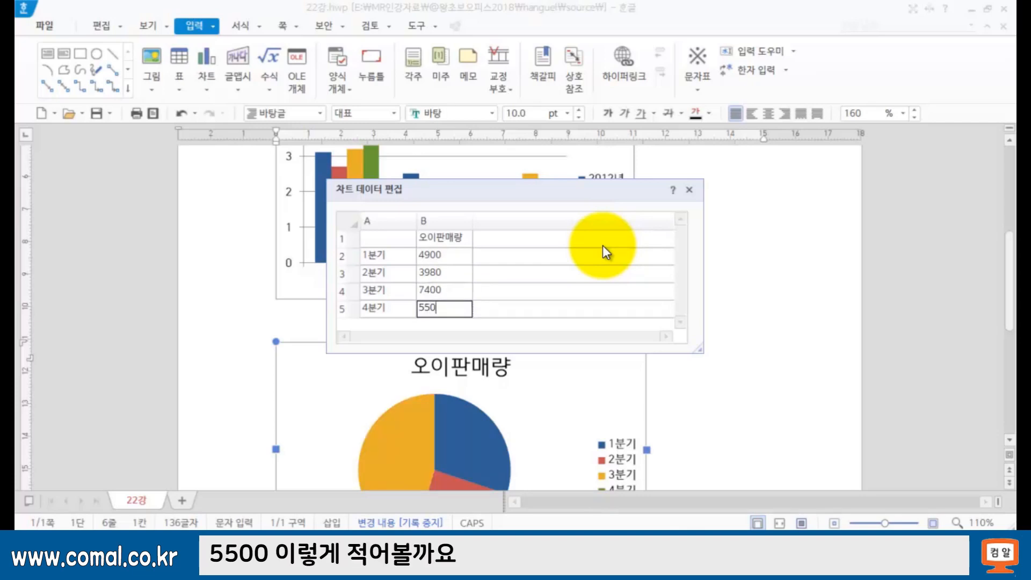
{"action": "type", "text": "0"}
{"action": "key", "text": "Return"}
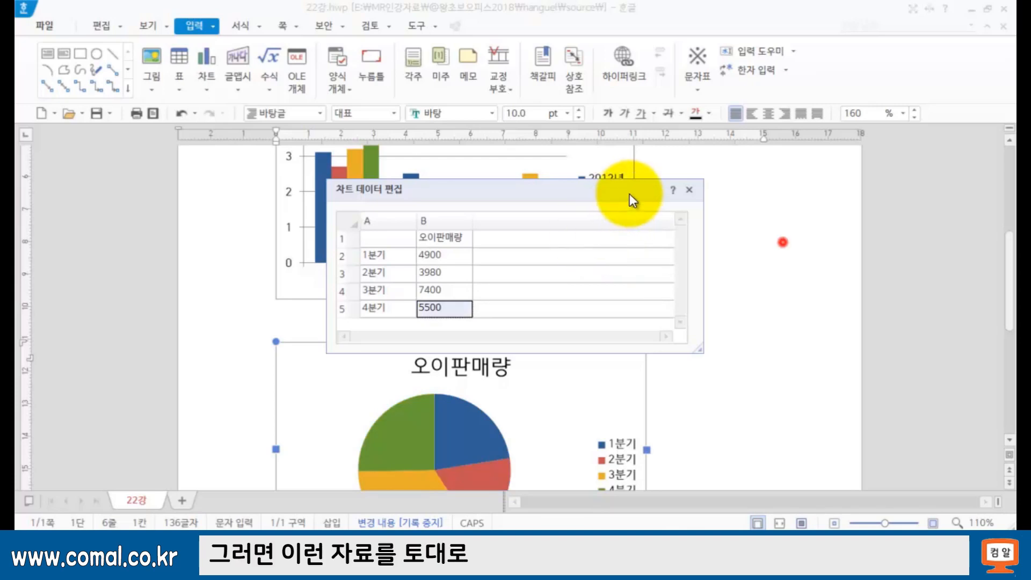
Step: Close the pie chart's data editing window, look over the chart and deselect it
{"action": "left_click_drag", "start_coordinate": [630, 195], "coordinate": [824, 151]}
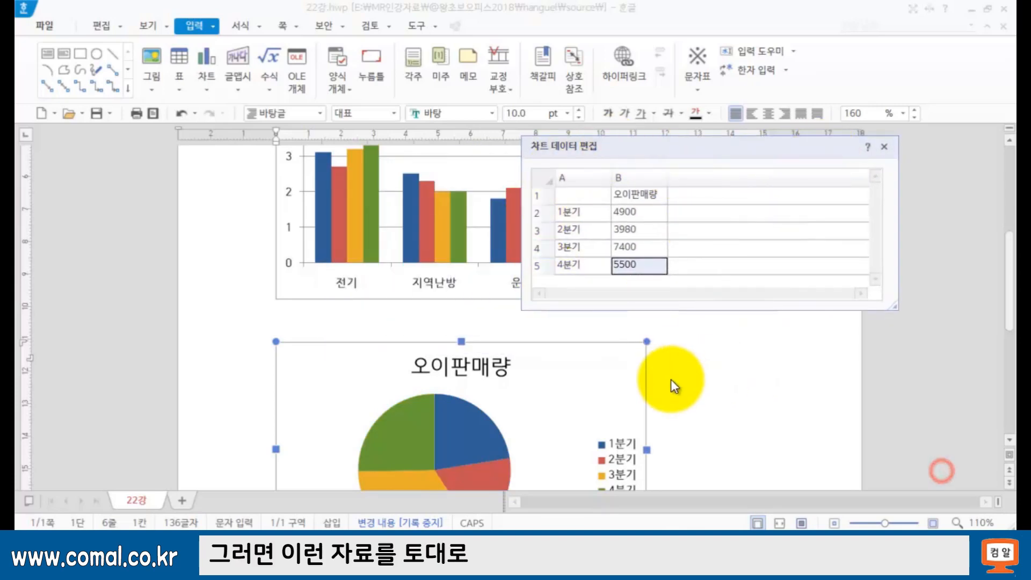
{"action": "left_click", "coordinate": [884, 146]}
{"action": "scroll", "coordinate": [644, 392], "scroll_direction": "down", "scroll_amount": 2}
{"action": "scroll", "coordinate": [631, 349], "scroll_direction": "up", "scroll_amount": 2}
{"action": "scroll", "coordinate": [646, 340], "scroll_direction": "down", "scroll_amount": 1}
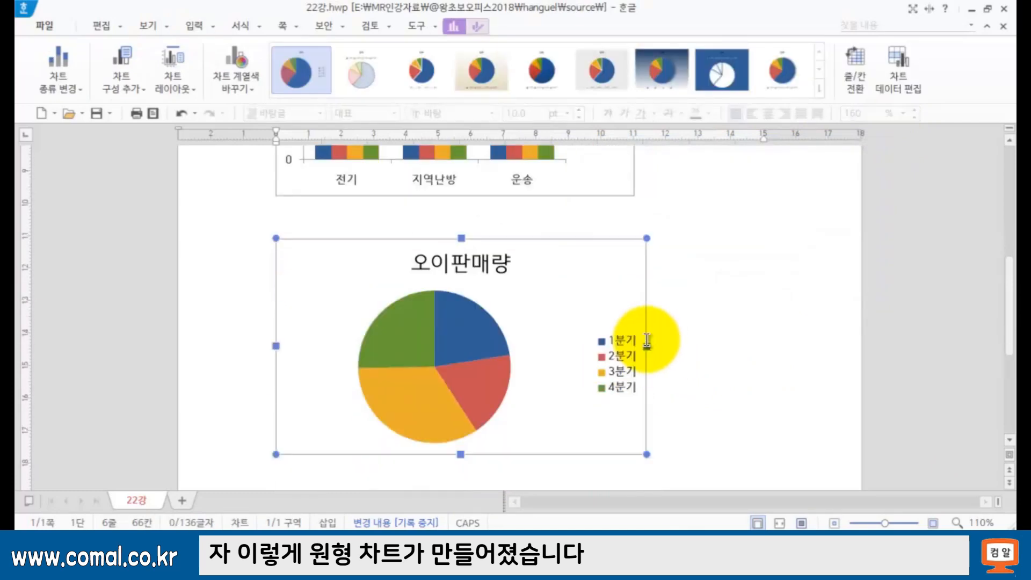
{"action": "left_click", "coordinate": [698, 242]}
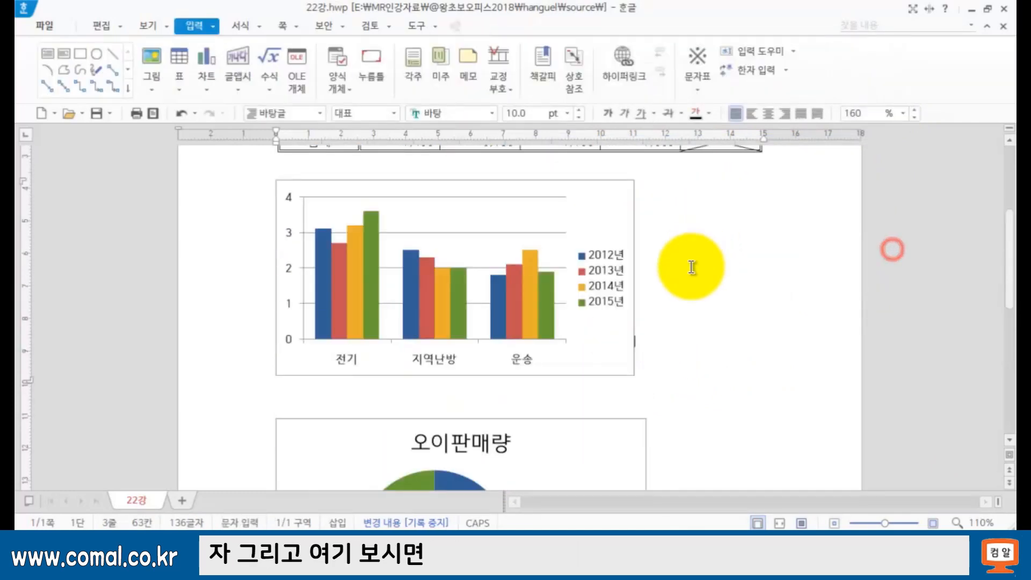
Step: Select the 오이판매량 pie chart and open its data for editing
{"action": "scroll", "coordinate": [677, 279], "scroll_direction": "down", "scroll_amount": 3}
{"action": "left_click", "coordinate": [626, 325]}
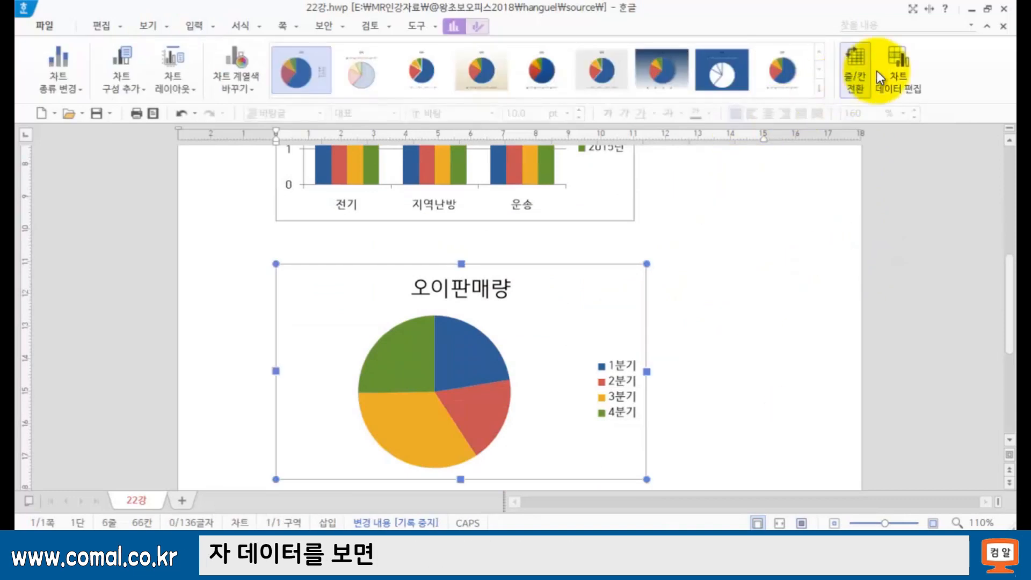
{"action": "left_click", "coordinate": [894, 70]}
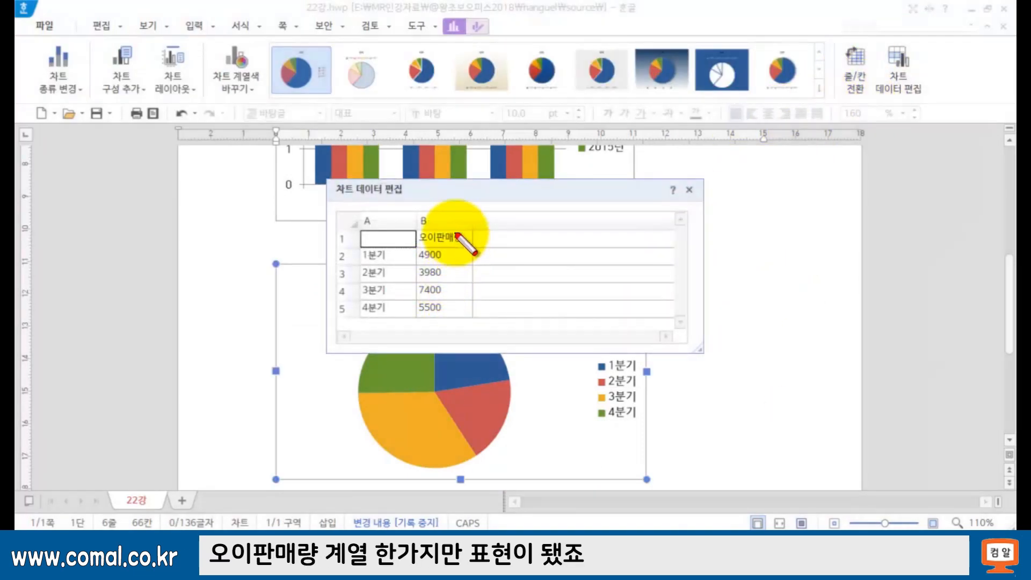
{"action": "left_click_drag", "start_coordinate": [461, 246], "coordinate": [463, 330]}
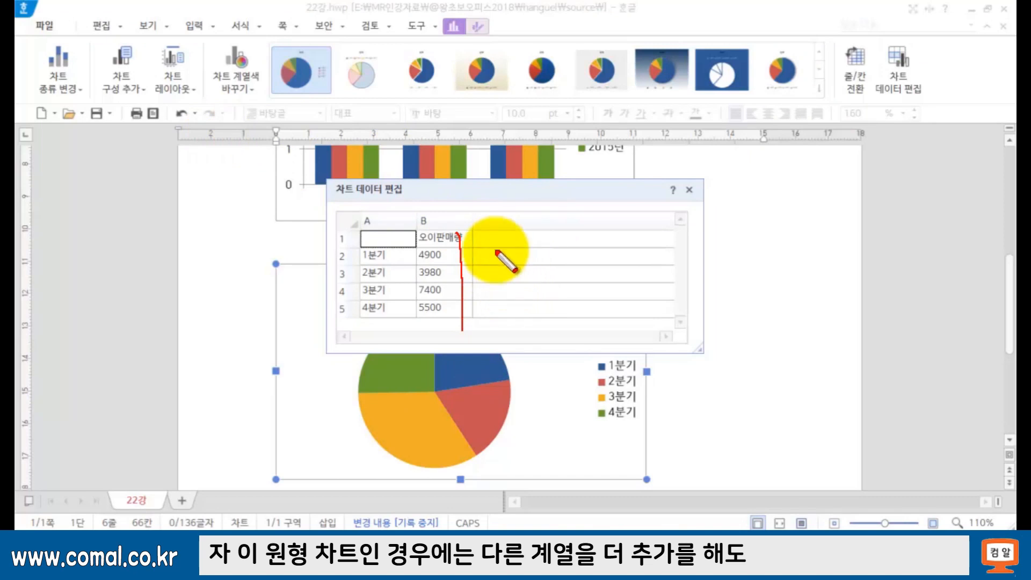
{"action": "left_click_drag", "start_coordinate": [500, 228], "coordinate": [510, 310]}
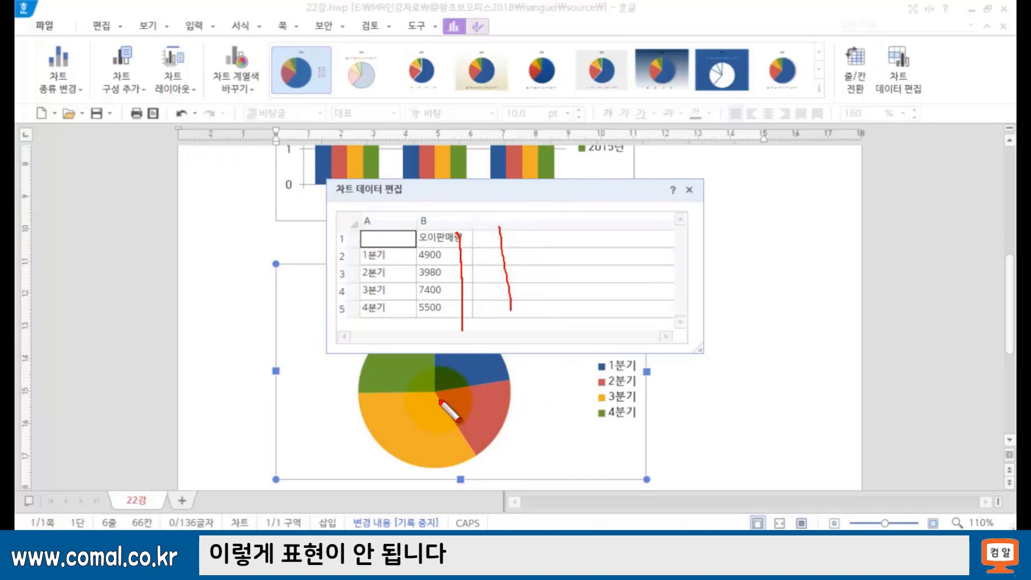
{"action": "key", "text": "Escape"}
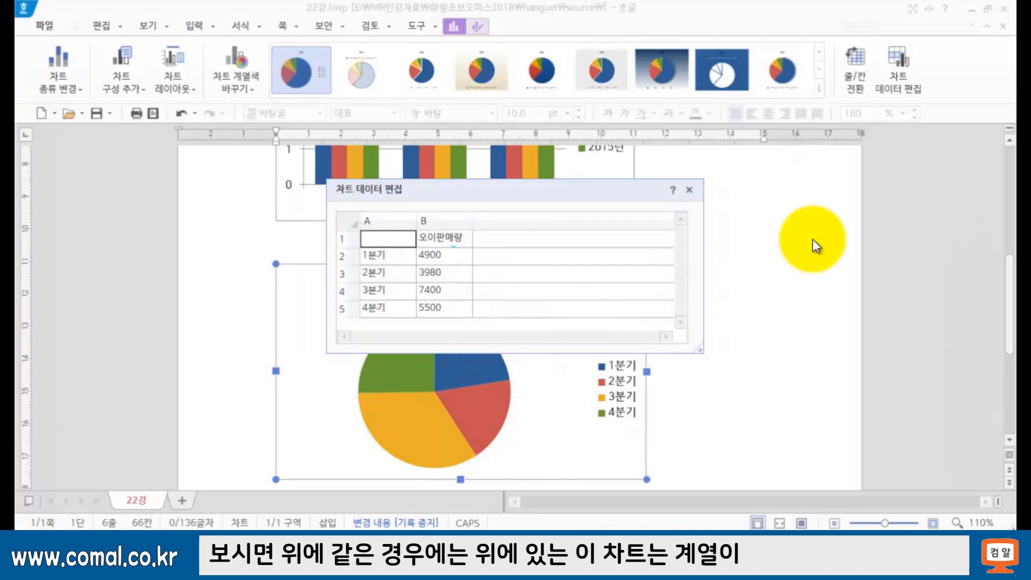
Step: Close the pie chart's data window, select the bar chart above it and open its data for editing
{"action": "left_click", "coordinate": [690, 189]}
{"action": "left_click", "coordinate": [737, 201]}
{"action": "scroll", "coordinate": [734, 217], "scroll_direction": "up", "scroll_amount": 2}
{"action": "left_click", "coordinate": [619, 178]}
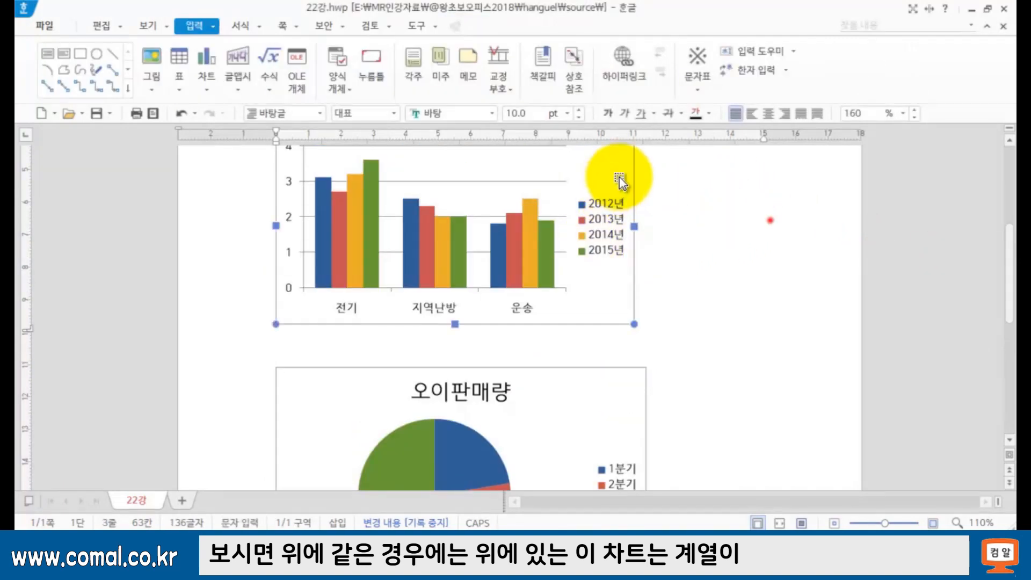
{"action": "left_click", "coordinate": [900, 76]}
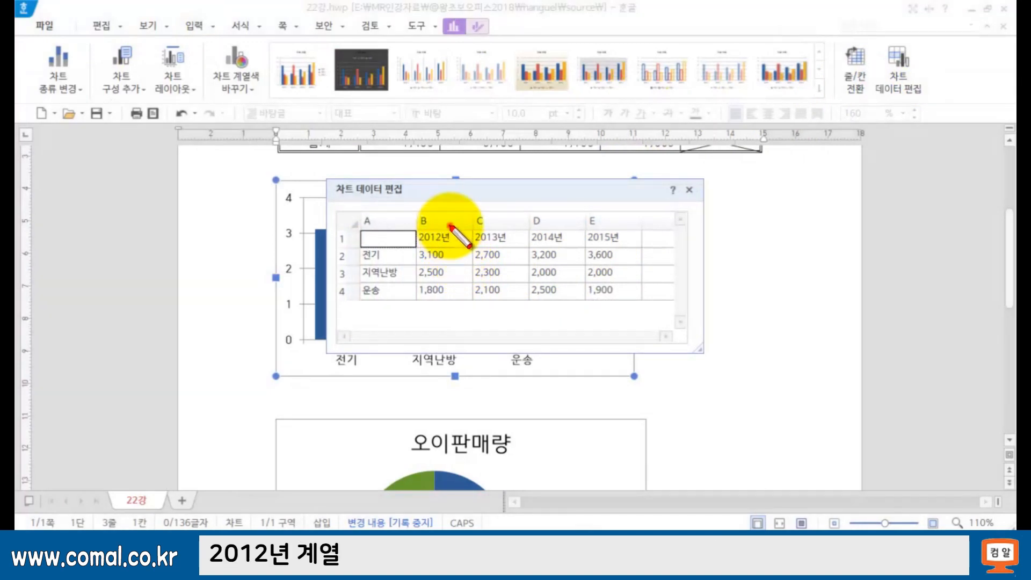
Step: Examine the year series in the bar chart's data against its bars and legend, and compare them with the 오이판매량 pie chart
{"action": "left_click_drag", "start_coordinate": [451, 227], "coordinate": [454, 294]}
{"action": "mouse_move", "coordinate": [534, 198]}
{"action": "left_mouse_down"}
{"action": "mouse_move", "coordinate": [715, 225]}
{"action": "mouse_move", "coordinate": [716, 282]}
{"action": "left_mouse_up"}
{"action": "left_click_drag", "start_coordinate": [604, 257], "coordinate": [608, 347]}
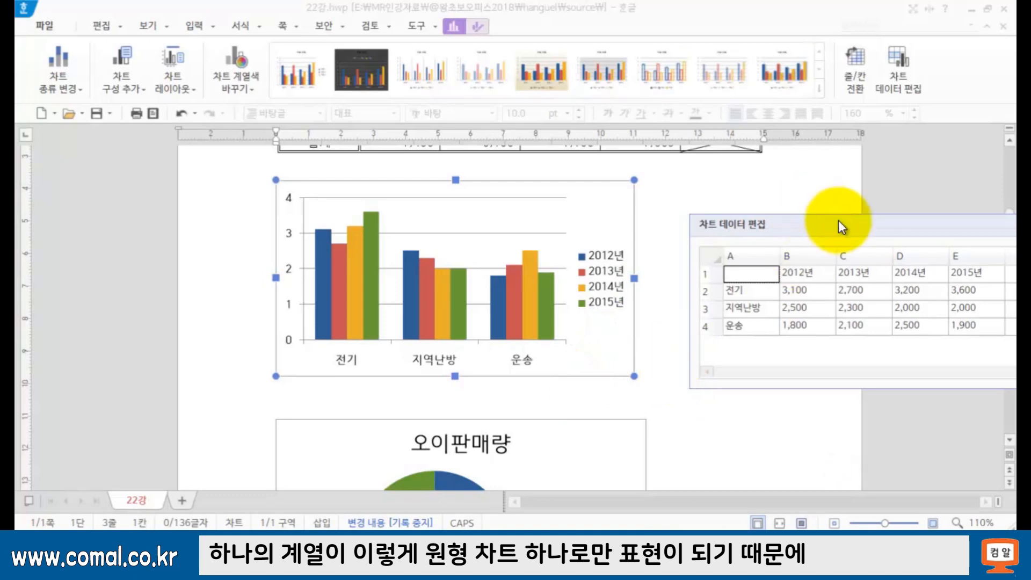
{"action": "key", "text": "Escape"}
{"action": "key", "text": "Escape"}
{"action": "scroll", "coordinate": [711, 337], "scroll_direction": "down", "scroll_amount": 4}
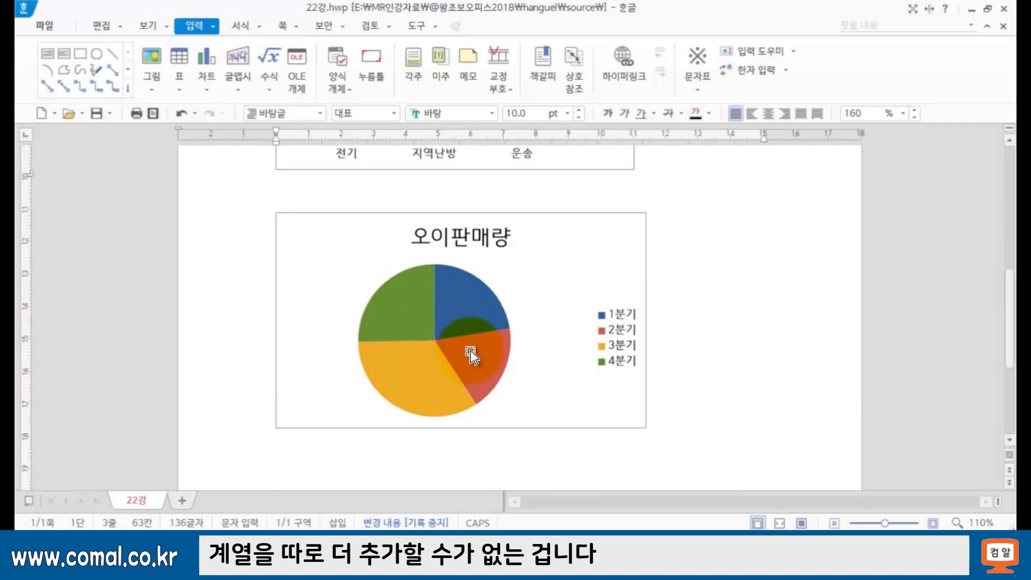
Step: Select the bar chart below the table and change its chart type to the basic 2D pie (원형)
{"action": "scroll", "coordinate": [549, 315], "scroll_direction": "up", "scroll_amount": 5}
{"action": "left_click", "coordinate": [292, 301]}
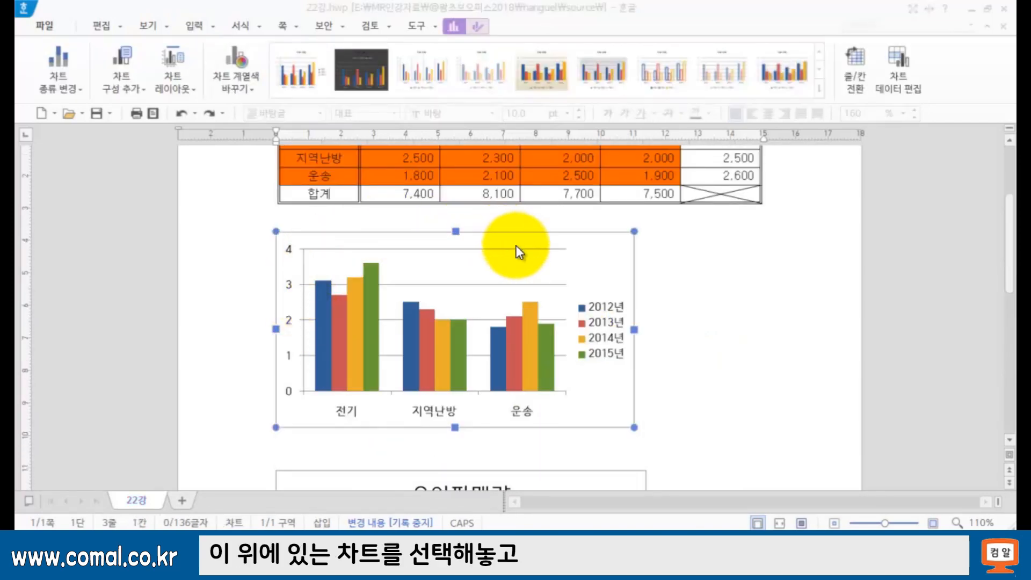
{"action": "left_click", "coordinate": [80, 91]}
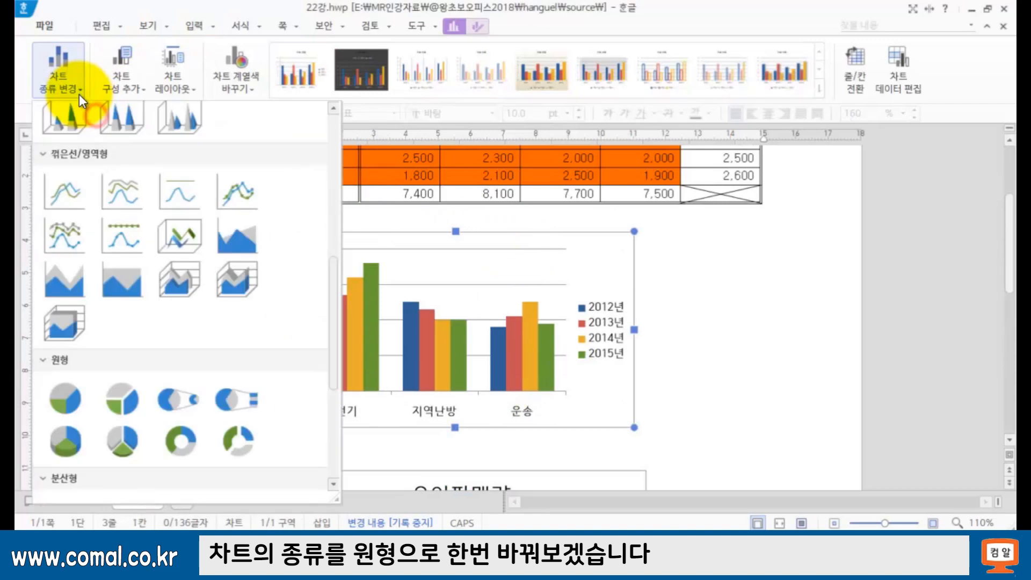
{"action": "left_click", "coordinate": [72, 398]}
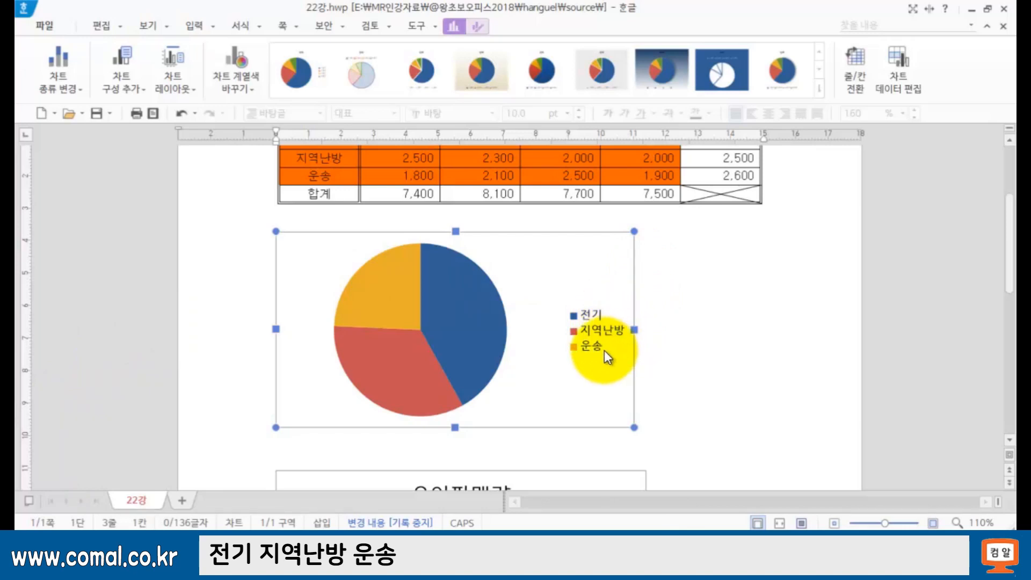
Step: Compare the converted pie chart's slices and legend with the 2012년 to 2015년 columns of the table
{"action": "scroll", "coordinate": [397, 308], "scroll_direction": "up", "scroll_amount": 3}
{"action": "key", "text": "ctrl+shift+d"}
{"action": "mouse_move", "coordinate": [335, 257]}
{"action": "left_mouse_down"}
{"action": "mouse_move", "coordinate": [338, 267]}
{"action": "mouse_move", "coordinate": [336, 243]}
{"action": "mouse_move", "coordinate": [360, 294]}
{"action": "left_mouse_up"}
{"action": "mouse_move", "coordinate": [608, 438]}
{"action": "left_mouse_down"}
{"action": "mouse_move", "coordinate": [605, 452]}
{"action": "mouse_move", "coordinate": [588, 410]}
{"action": "mouse_move", "coordinate": [577, 438]}
{"action": "left_mouse_up"}
{"action": "left_click_drag", "start_coordinate": [414, 215], "coordinate": [413, 292]}
{"action": "left_click_drag", "start_coordinate": [475, 236], "coordinate": [481, 277]}
{"action": "left_click_drag", "start_coordinate": [569, 246], "coordinate": [567, 271]}
{"action": "left_click_drag", "start_coordinate": [653, 246], "coordinate": [650, 271]}
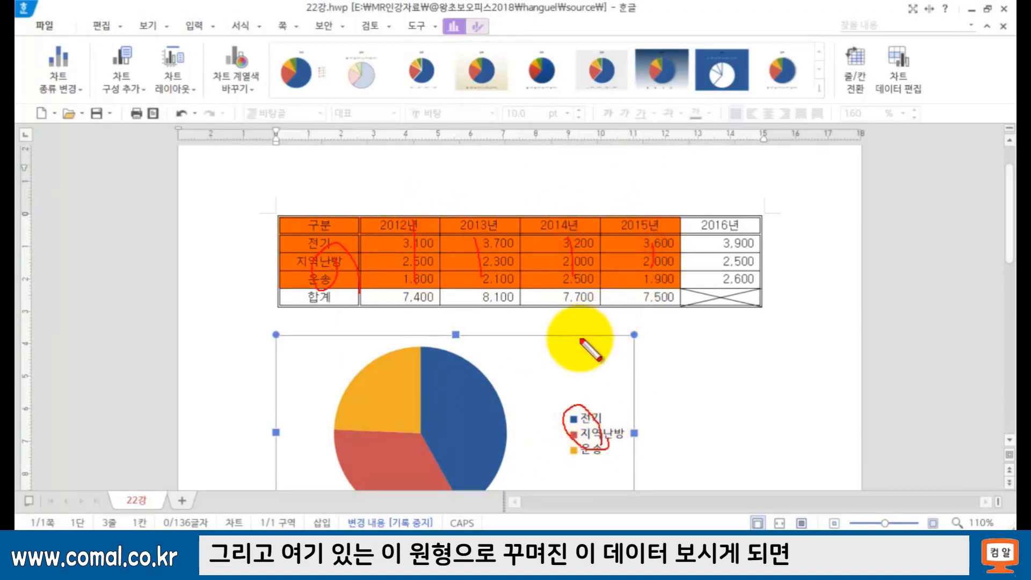
{"action": "mouse_move", "coordinate": [438, 412]}
{"action": "left_mouse_down"}
{"action": "mouse_move", "coordinate": [457, 457]}
{"action": "mouse_move", "coordinate": [386, 437]}
{"action": "mouse_move", "coordinate": [424, 402]}
{"action": "mouse_move", "coordinate": [463, 441]}
{"action": "left_mouse_up"}
{"action": "mouse_move", "coordinate": [428, 272]}
{"action": "left_mouse_down"}
{"action": "mouse_move", "coordinate": [402, 276]}
{"action": "mouse_move", "coordinate": [414, 220]}
{"action": "mouse_move", "coordinate": [392, 282]}
{"action": "mouse_move", "coordinate": [421, 232]}
{"action": "left_mouse_up"}
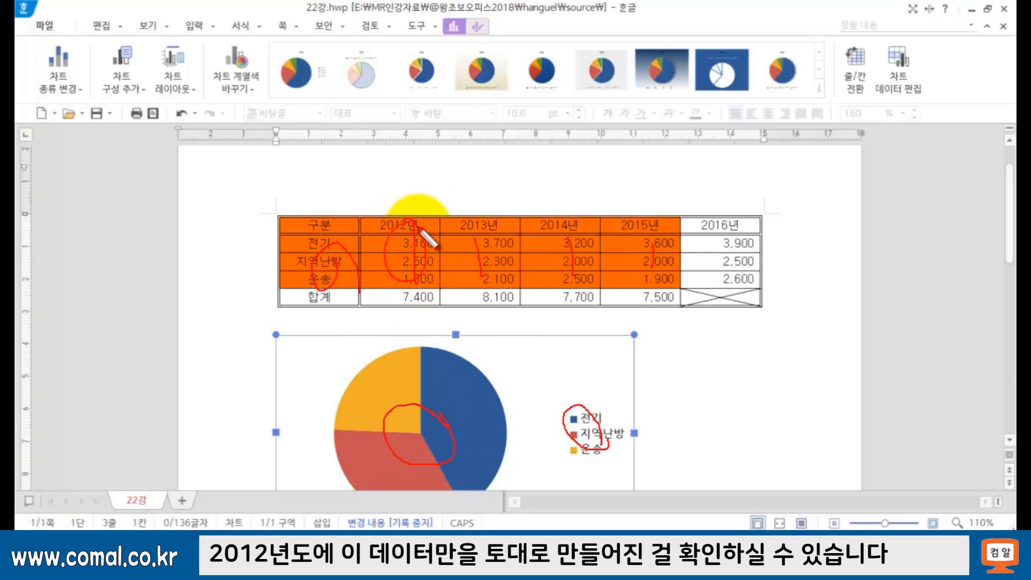
{"action": "left_click", "coordinate": [433, 426]}
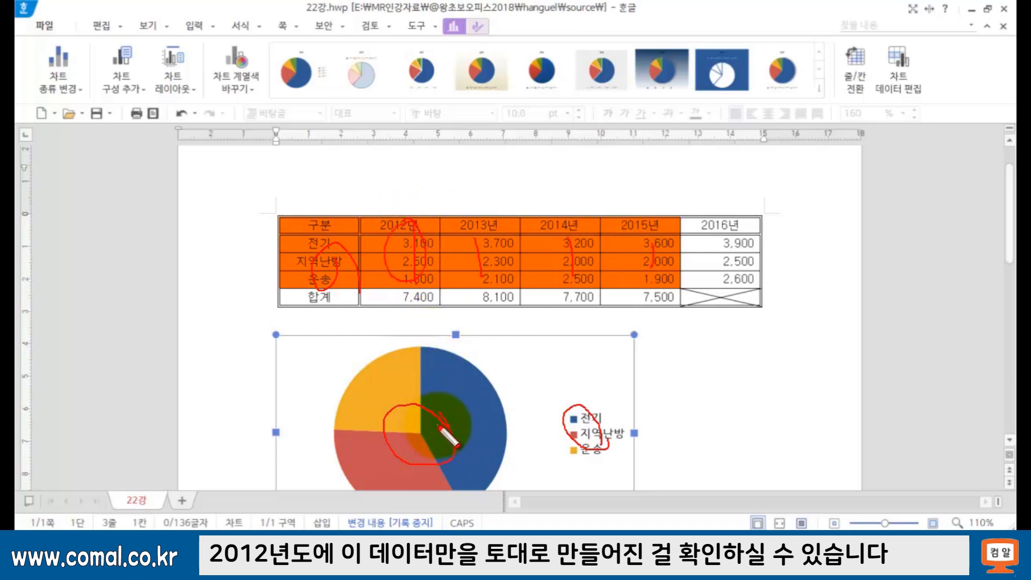
{"action": "left_click", "coordinate": [507, 393]}
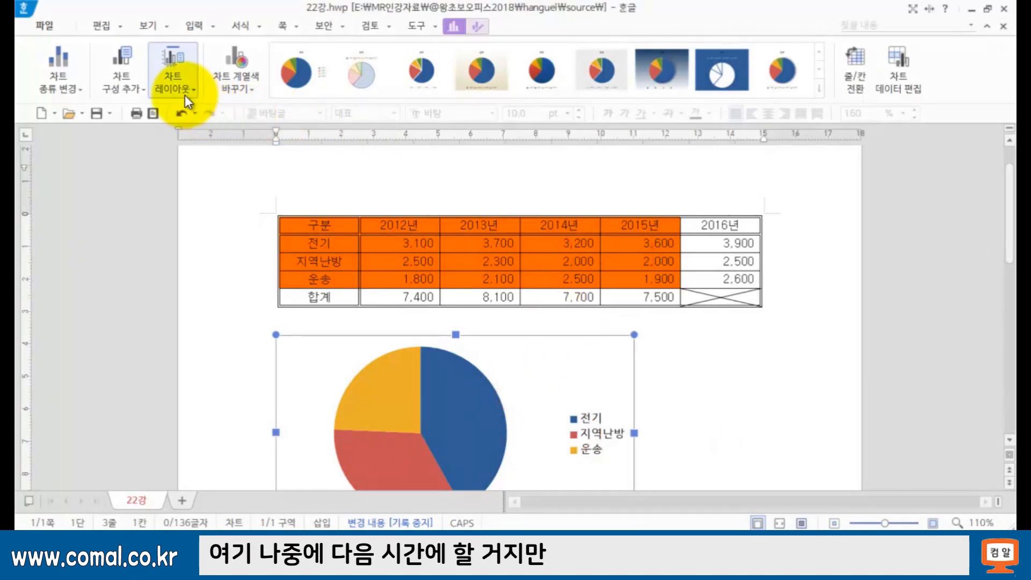
Step: Show data labels (데이터 레이블) on the pie chart below the table
{"action": "left_click", "coordinate": [128, 85]}
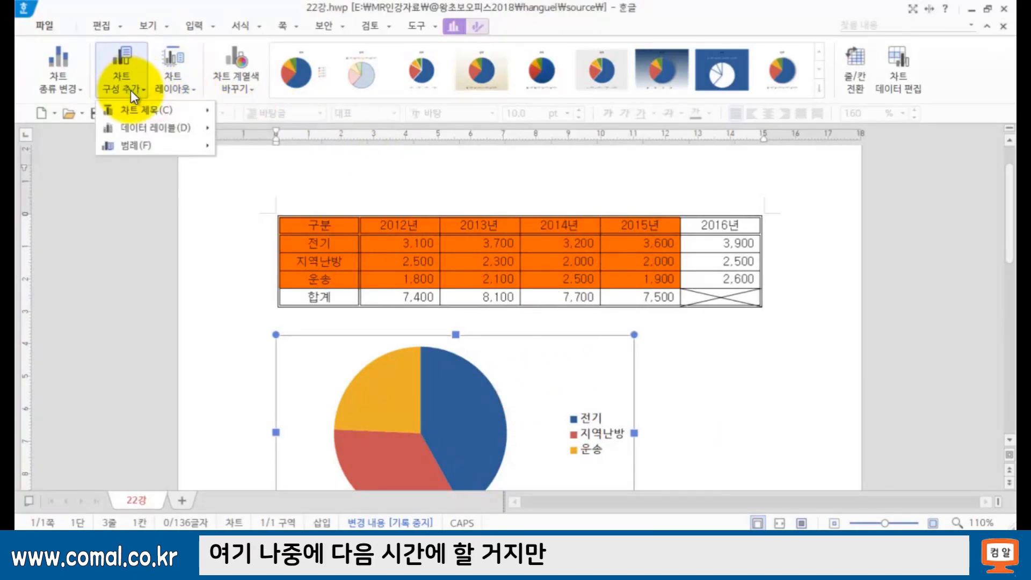
{"action": "mouse_move", "coordinate": [144, 126]}
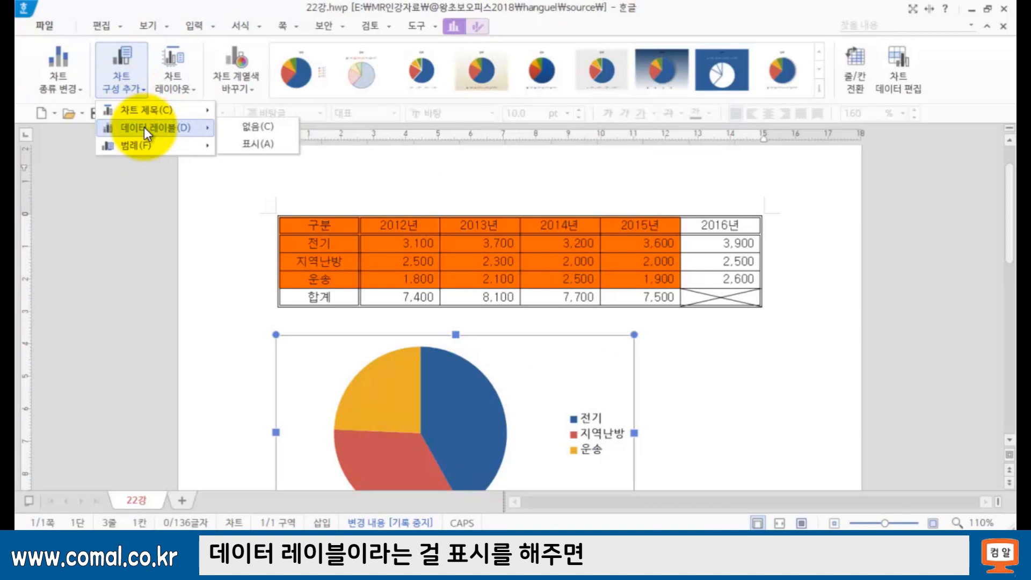
{"action": "left_click", "coordinate": [236, 143]}
{"action": "scroll", "coordinate": [572, 354], "scroll_direction": "down", "scroll_amount": 1}
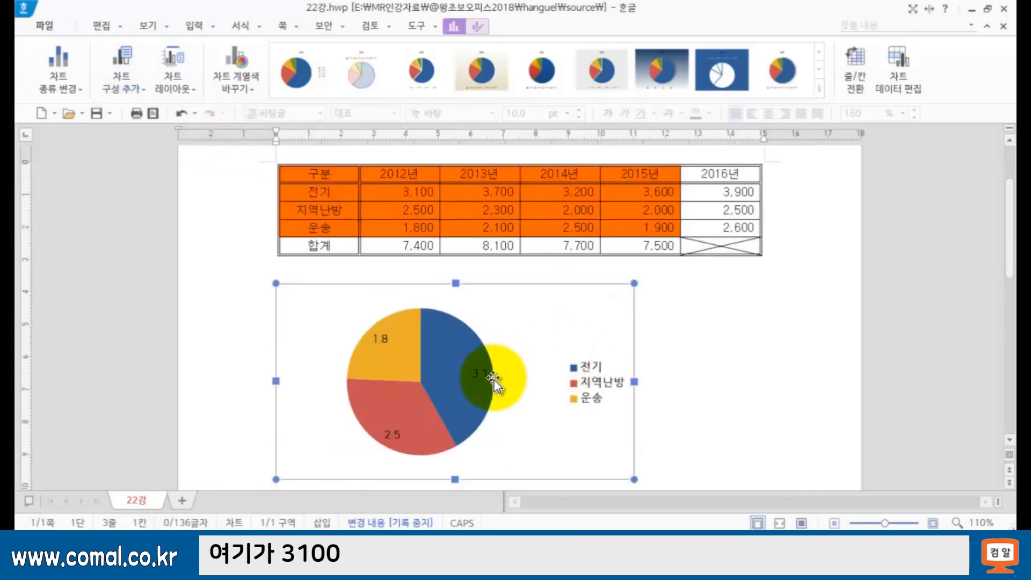
Step: Compare the pie chart's data labels for 전기, 지역난방 and 운송 with the 2012년 values in the table
{"action": "left_click_drag", "start_coordinate": [482, 371], "coordinate": [485, 382]}
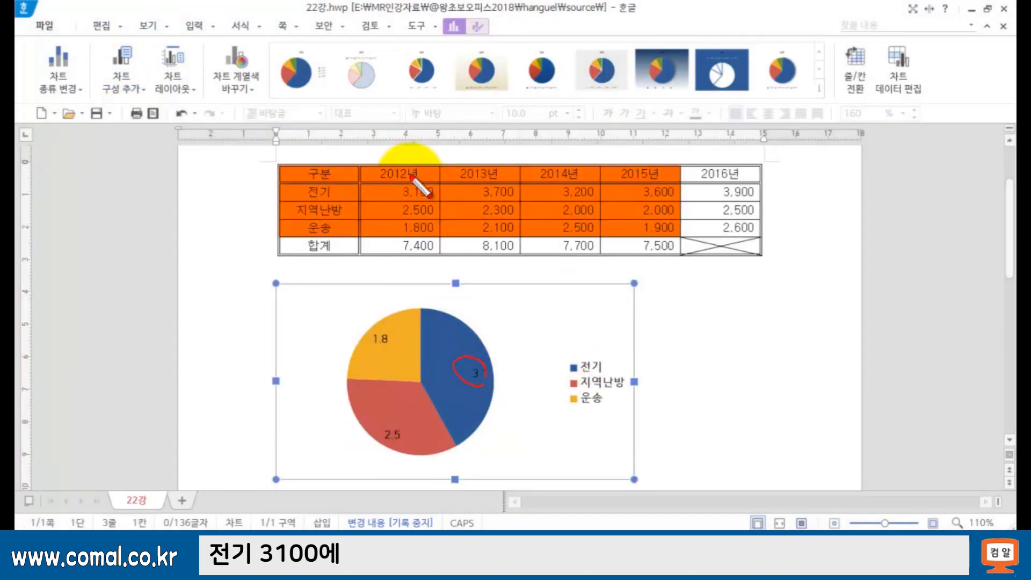
{"action": "left_click_drag", "start_coordinate": [397, 189], "coordinate": [434, 191]}
{"action": "left_click_drag", "start_coordinate": [427, 436], "coordinate": [414, 448]}
{"action": "left_click_drag", "start_coordinate": [589, 386], "coordinate": [610, 384]}
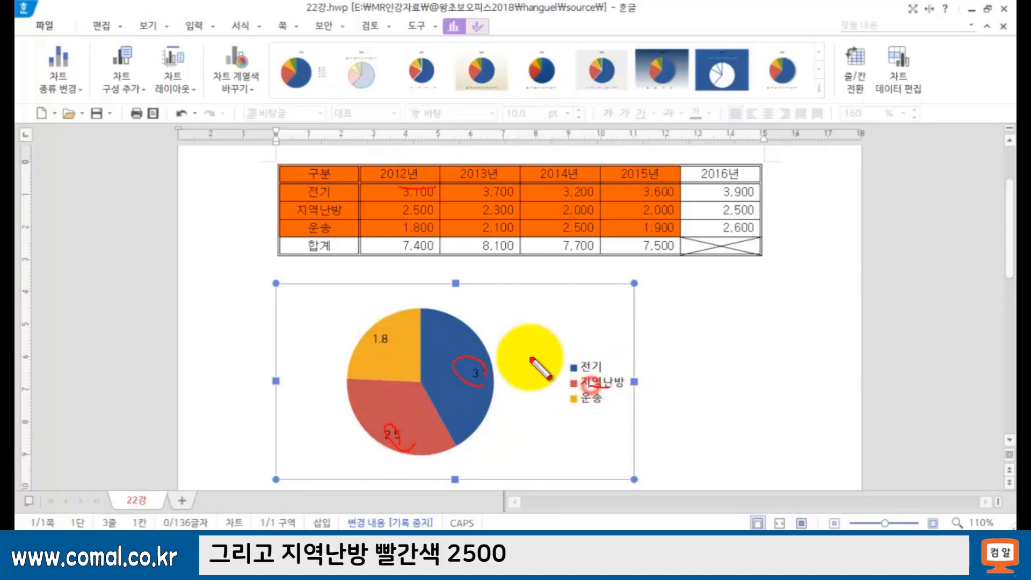
{"action": "left_click_drag", "start_coordinate": [403, 216], "coordinate": [455, 217]}
{"action": "left_click_drag", "start_coordinate": [367, 346], "coordinate": [392, 348]}
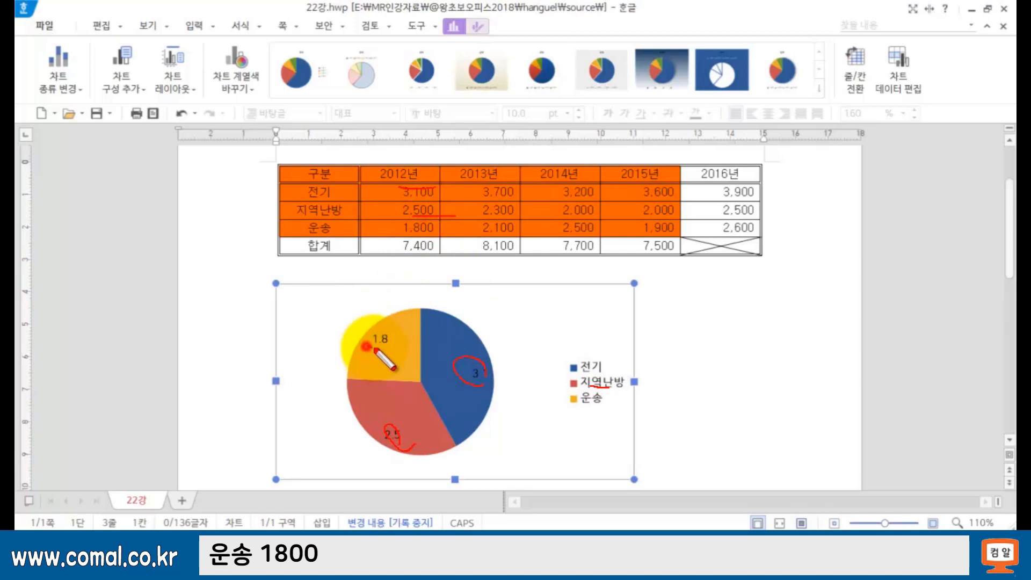
{"action": "key", "text": "Escape"}
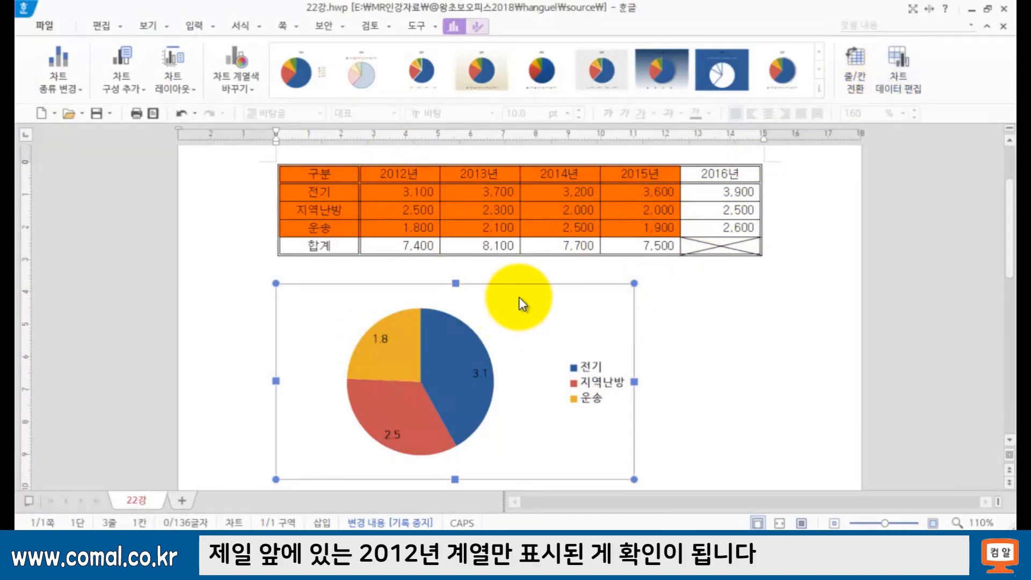
Step: Open the converted pie chart's data to examine the 2012년 column, close it and look over both pie charts
{"action": "left_click", "coordinate": [903, 66]}
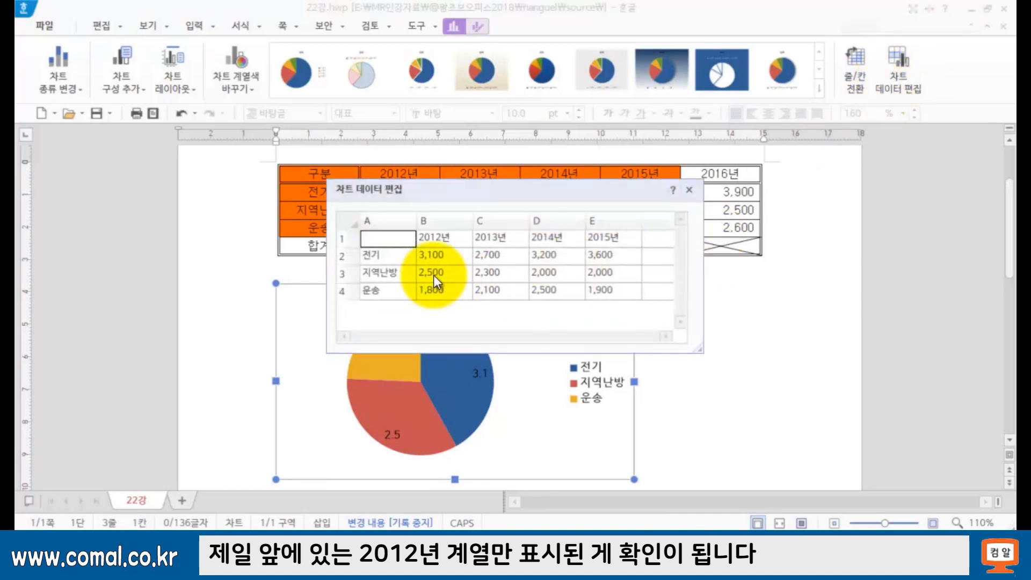
{"action": "mouse_move", "coordinate": [463, 226]}
{"action": "left_mouse_down"}
{"action": "mouse_move", "coordinate": [472, 276]}
{"action": "mouse_move", "coordinate": [456, 317]}
{"action": "left_mouse_up"}
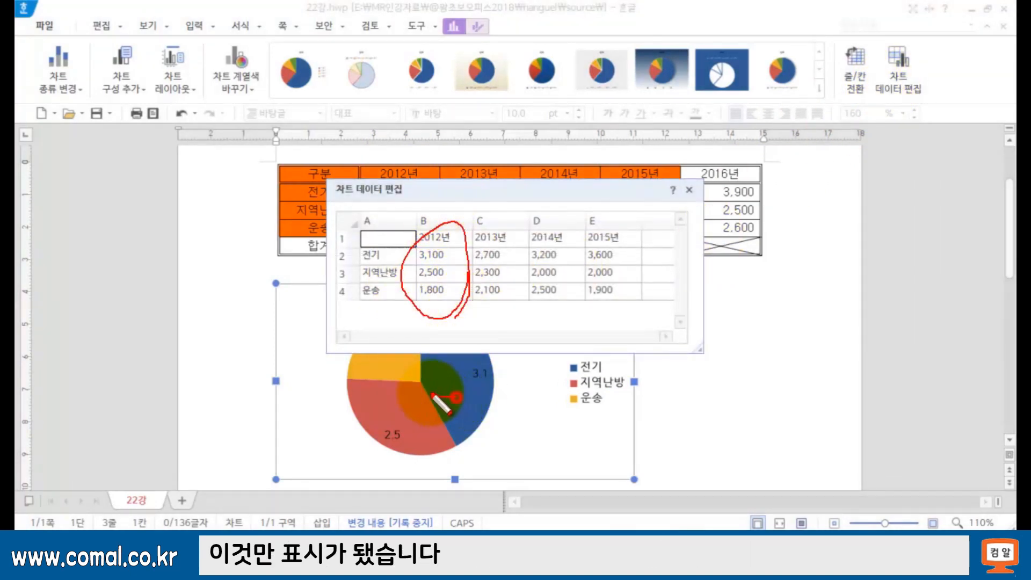
{"action": "key", "text": "Escape"}
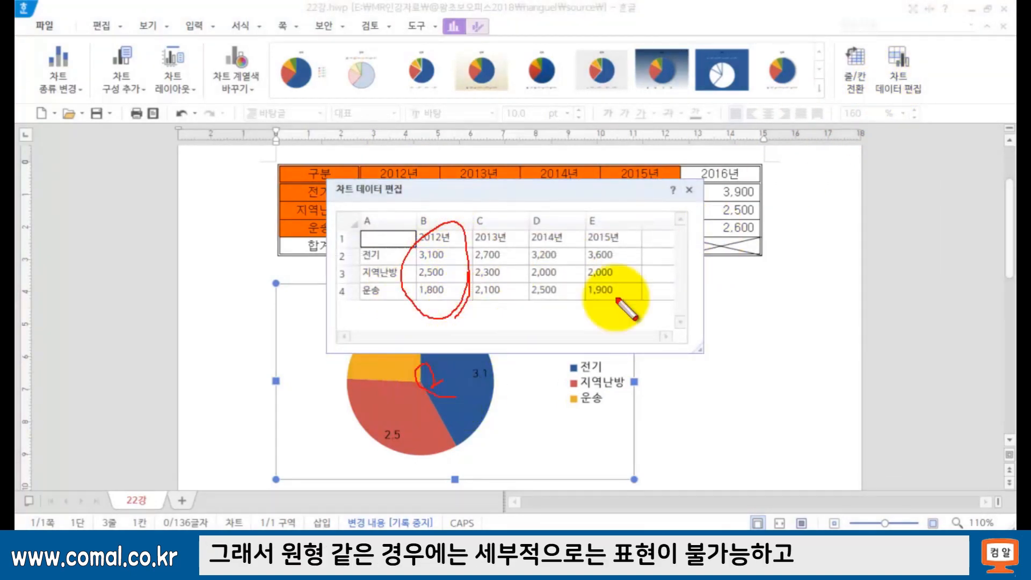
{"action": "left_click", "coordinate": [689, 190]}
{"action": "left_click", "coordinate": [695, 334]}
{"action": "scroll", "coordinate": [696, 332], "scroll_direction": "down", "scroll_amount": 5}
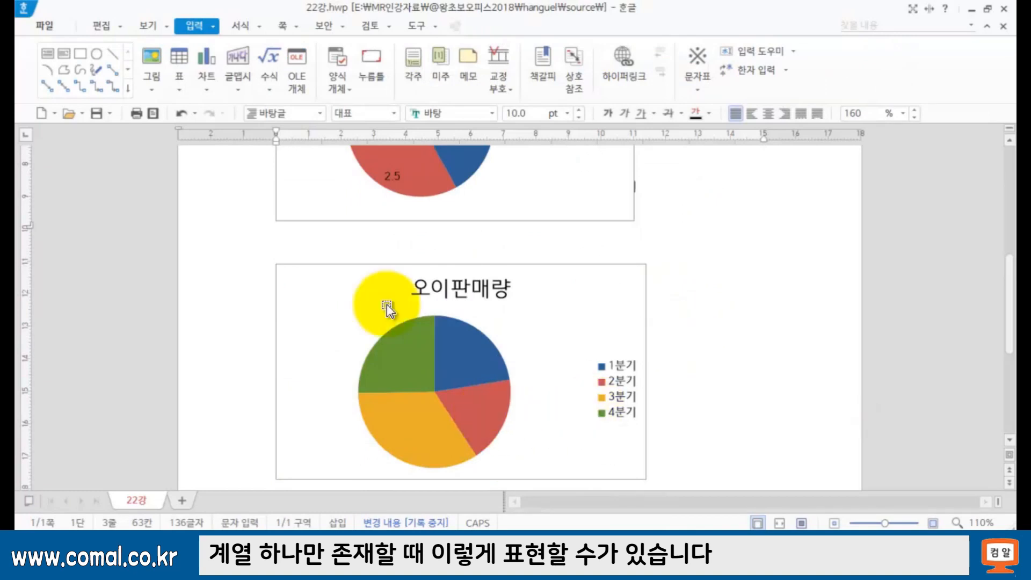
{"action": "scroll", "coordinate": [544, 313], "scroll_direction": "up", "scroll_amount": 3}
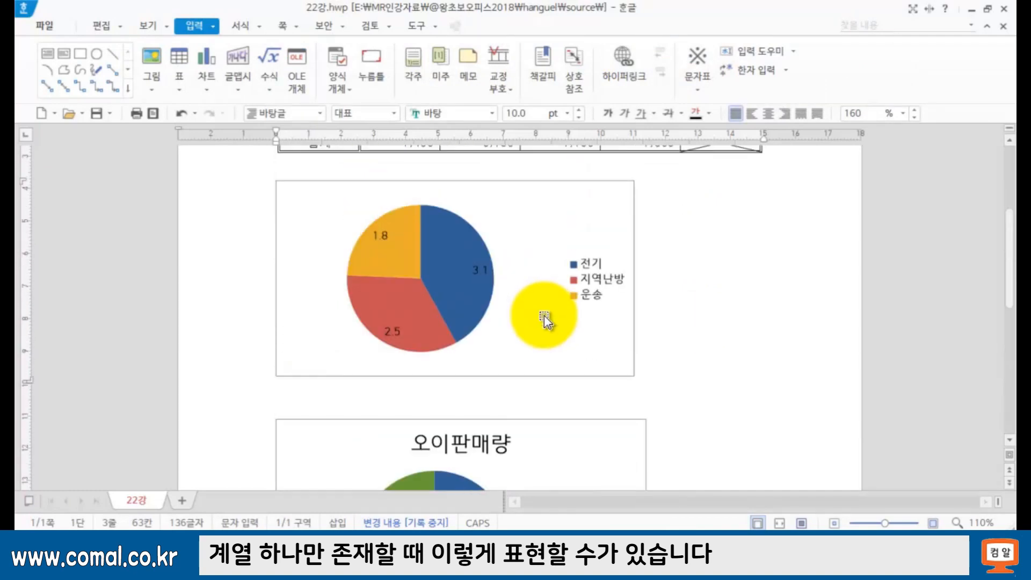
Step: Change the pie chart below the table to a line chart with markers (표식이 있는 꺾은선형) and deselect it
{"action": "left_click", "coordinate": [549, 310]}
{"action": "scroll", "coordinate": [551, 310], "scroll_direction": "down", "scroll_amount": 2}
{"action": "scroll", "coordinate": [551, 310], "scroll_direction": "up", "scroll_amount": 3}
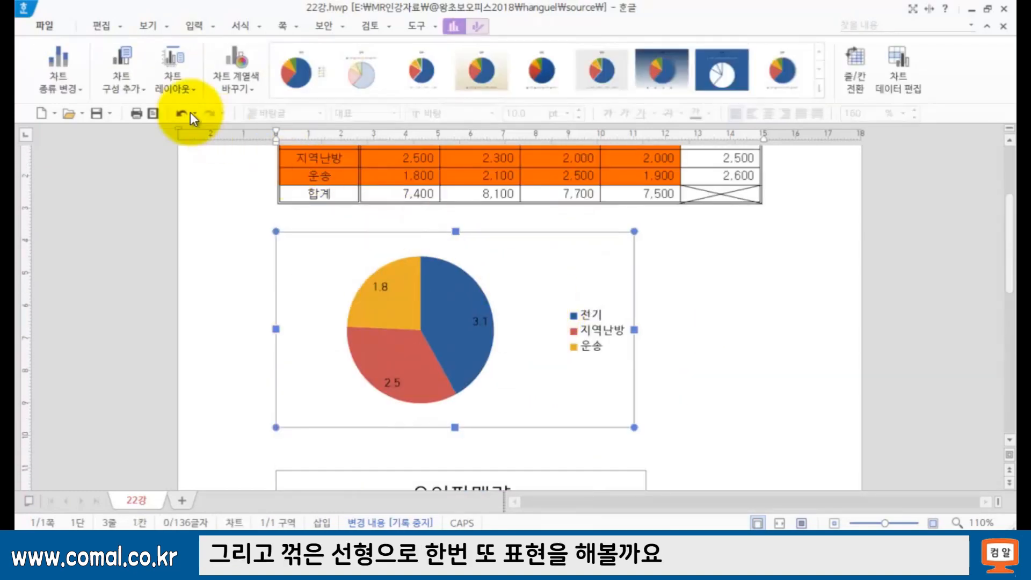
{"action": "left_click", "coordinate": [66, 78]}
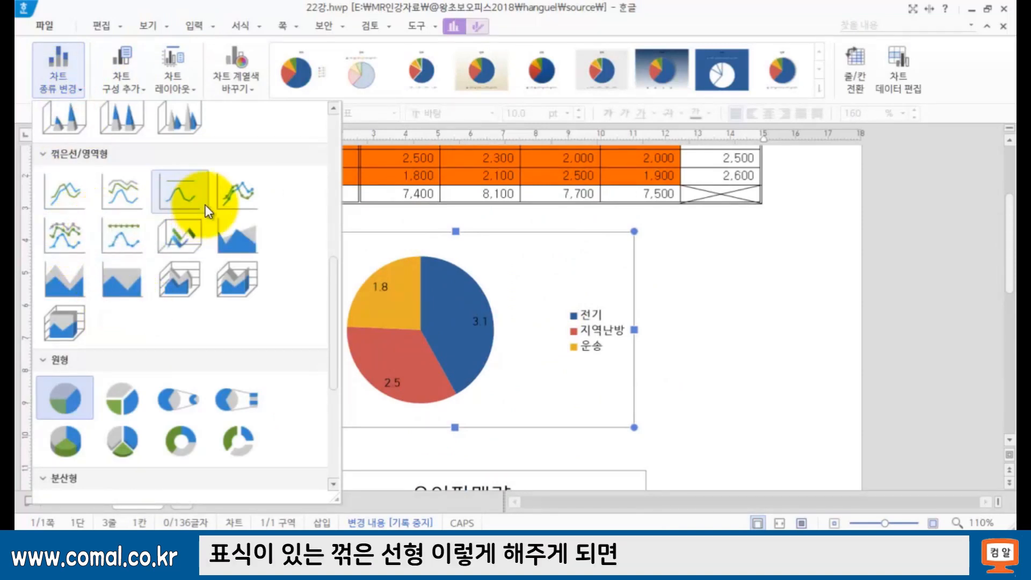
{"action": "left_click", "coordinate": [225, 201]}
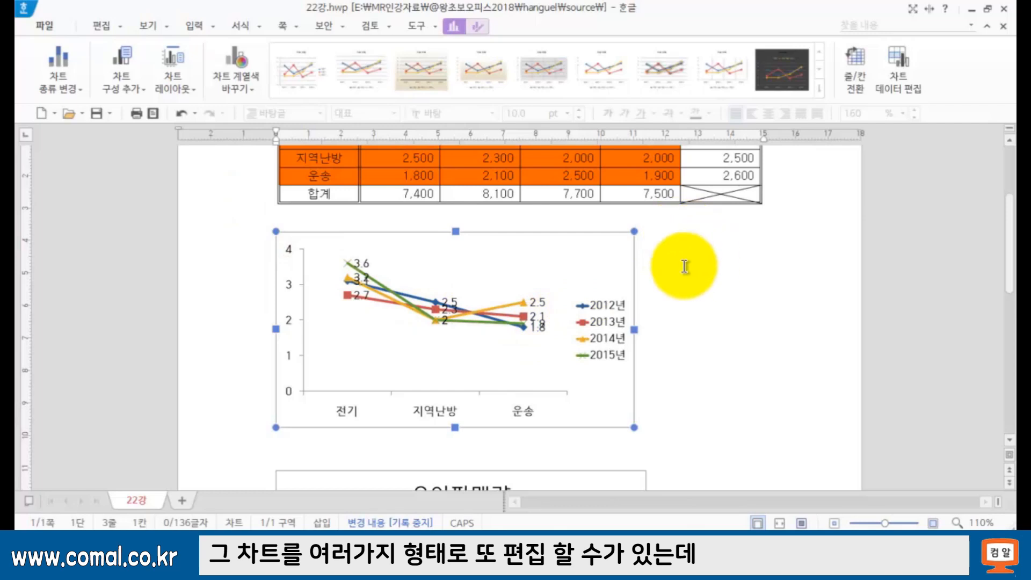
{"action": "mouse_move", "coordinate": [448, 108]}
{"action": "left_mouse_down"}
{"action": "mouse_move", "coordinate": [185, 115]}
{"action": "mouse_move", "coordinate": [92, 64]}
{"action": "mouse_move", "coordinate": [414, 51]}
{"action": "mouse_move", "coordinate": [771, 63]}
{"action": "mouse_move", "coordinate": [794, 80]}
{"action": "mouse_move", "coordinate": [732, 103]}
{"action": "mouse_move", "coordinate": [559, 103]}
{"action": "mouse_move", "coordinate": [395, 134]}
{"action": "left_mouse_up"}
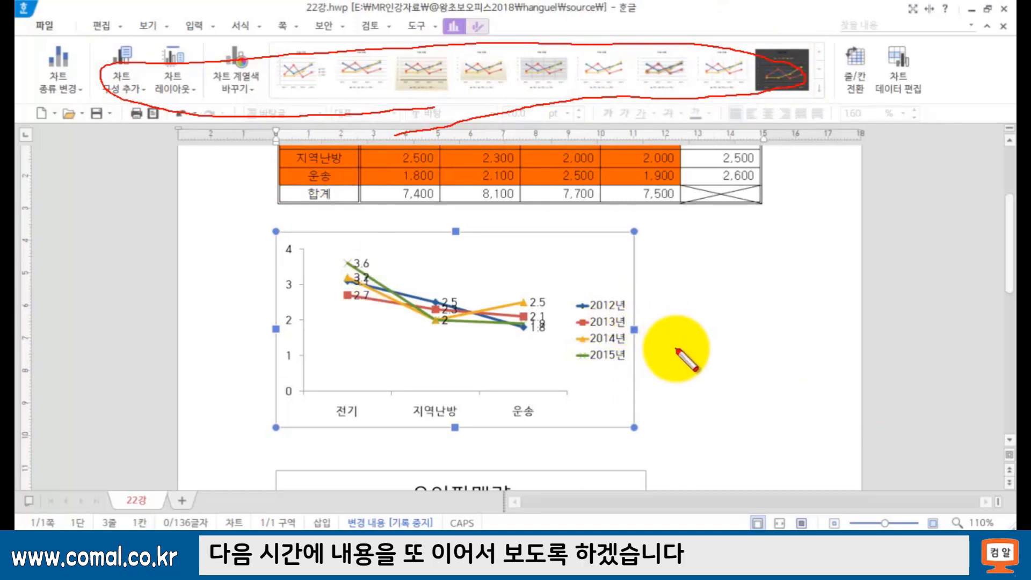
{"action": "left_click", "coordinate": [706, 307]}
Step: Create a chart from the table's header, 전기 and 운송 rows for 2012년 to 2014년, leaving out 지역난방
{"action": "scroll", "coordinate": [706, 307], "scroll_direction": "up", "scroll_amount": 3}
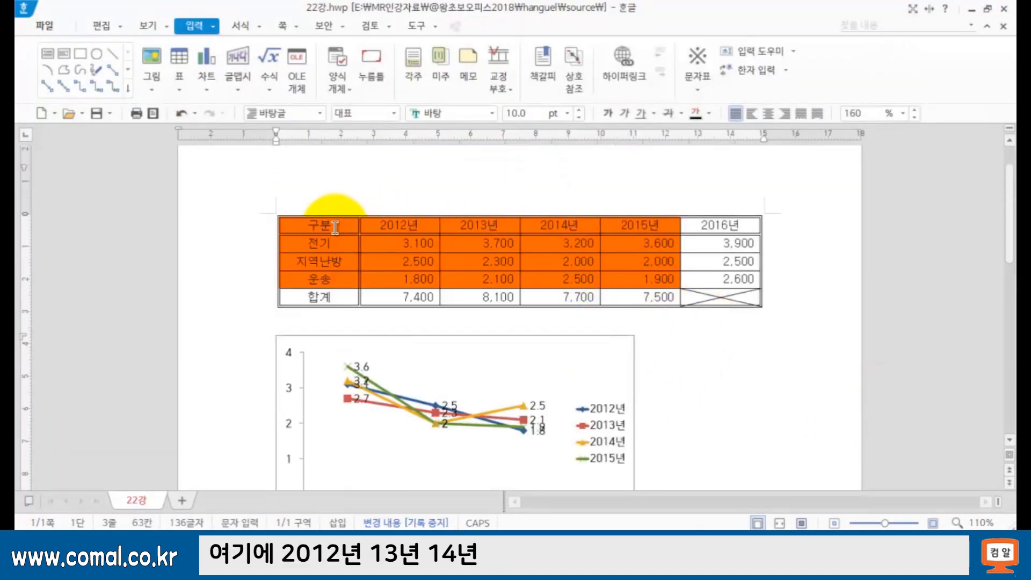
{"action": "left_click_drag", "start_coordinate": [332, 227], "coordinate": [397, 227]}
{"action": "left_click_drag", "start_coordinate": [490, 238], "coordinate": [562, 246]}
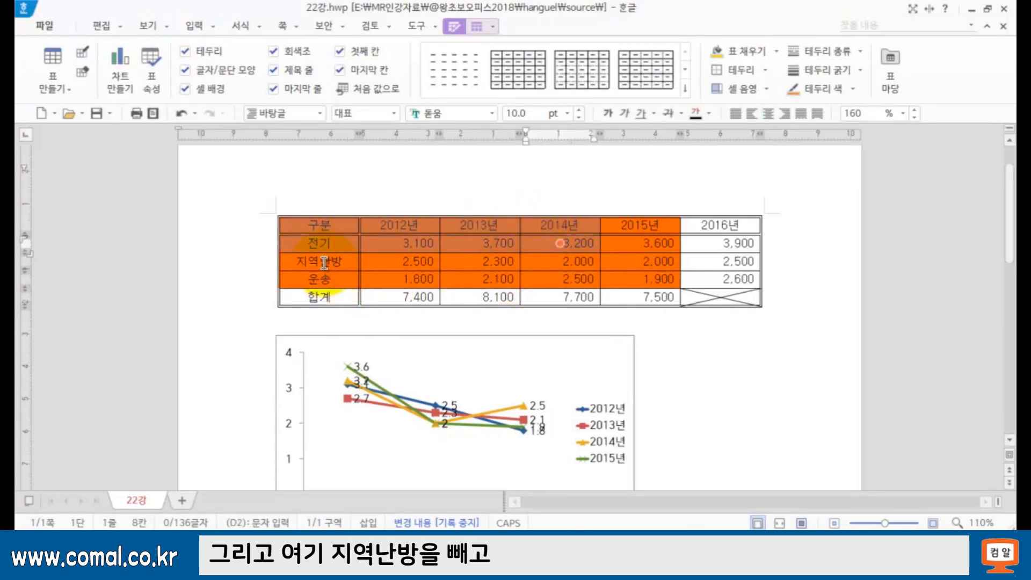
{"action": "left_click", "coordinate": [343, 280], "text": "ctrl"}
{"action": "left_click_drag", "start_coordinate": [343, 281], "coordinate": [543, 276]}
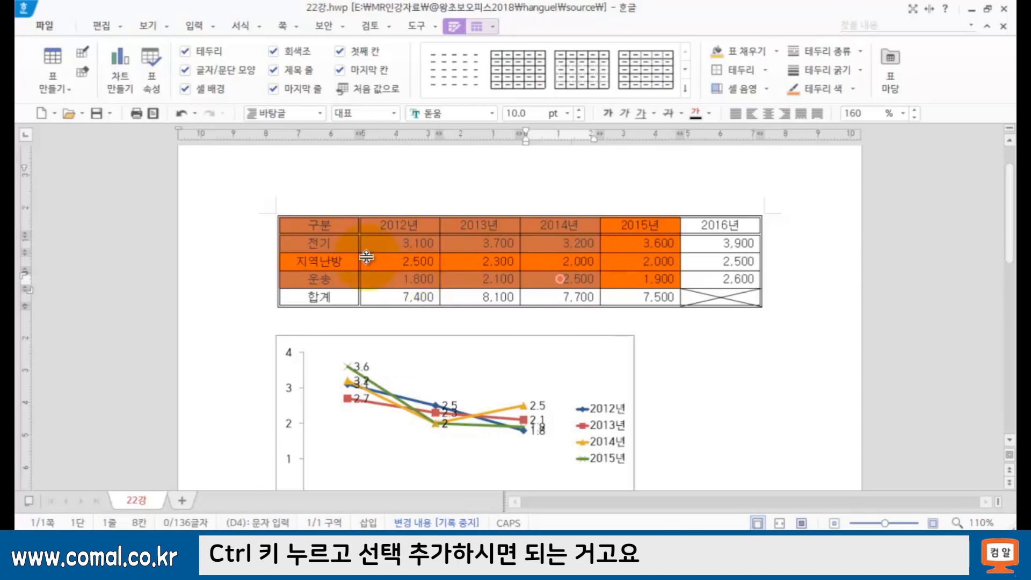
{"action": "left_click", "coordinate": [123, 76]}
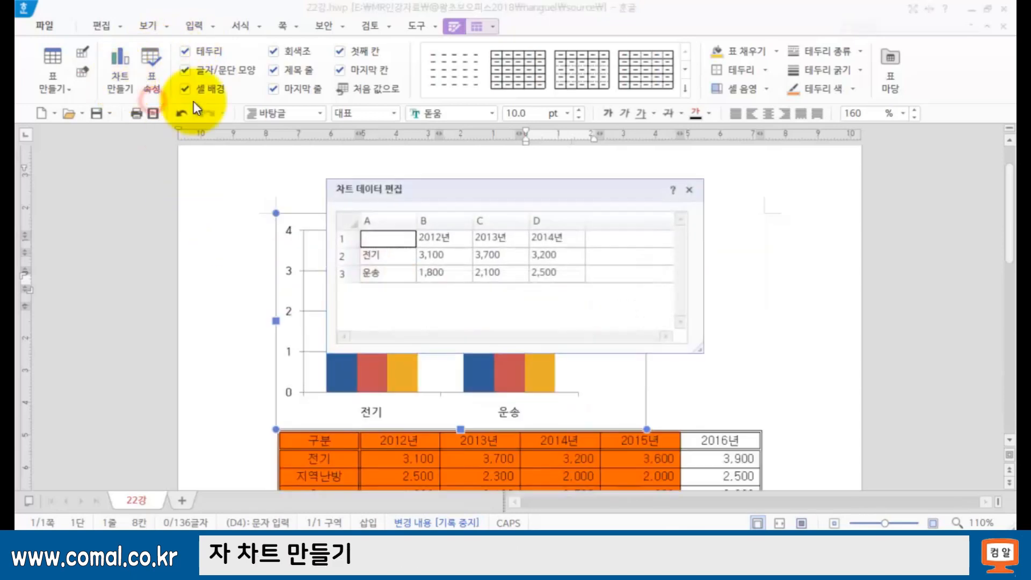
Step: Move the data editing window off the new bar chart and examine its legend and axis categories
{"action": "left_click_drag", "start_coordinate": [445, 192], "coordinate": [707, 144]}
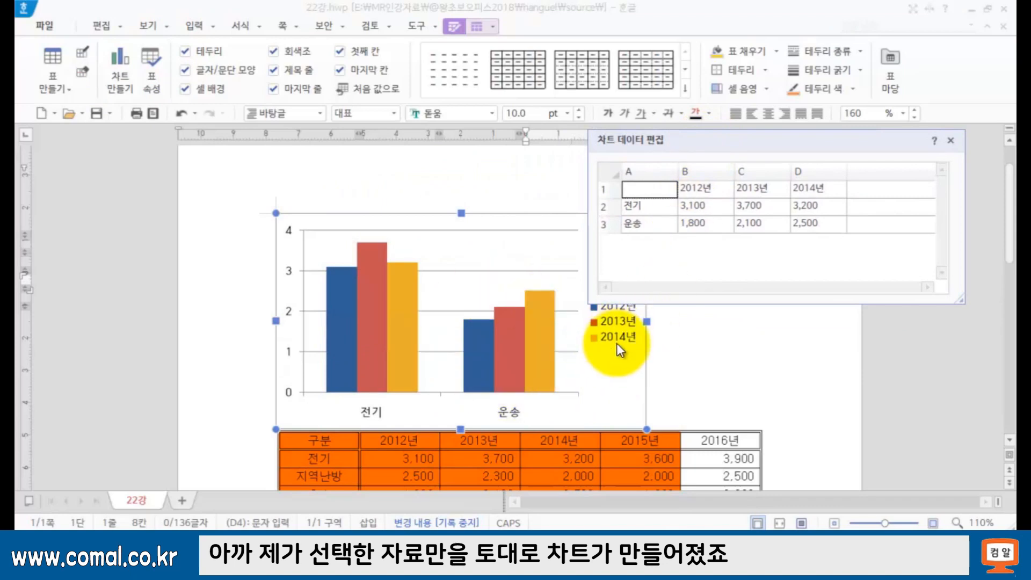
{"action": "mouse_move", "coordinate": [620, 346]}
{"action": "left_mouse_down"}
{"action": "mouse_move", "coordinate": [617, 296]}
{"action": "mouse_move", "coordinate": [612, 357]}
{"action": "left_mouse_up"}
{"action": "left_click_drag", "start_coordinate": [551, 407], "coordinate": [379, 427]}
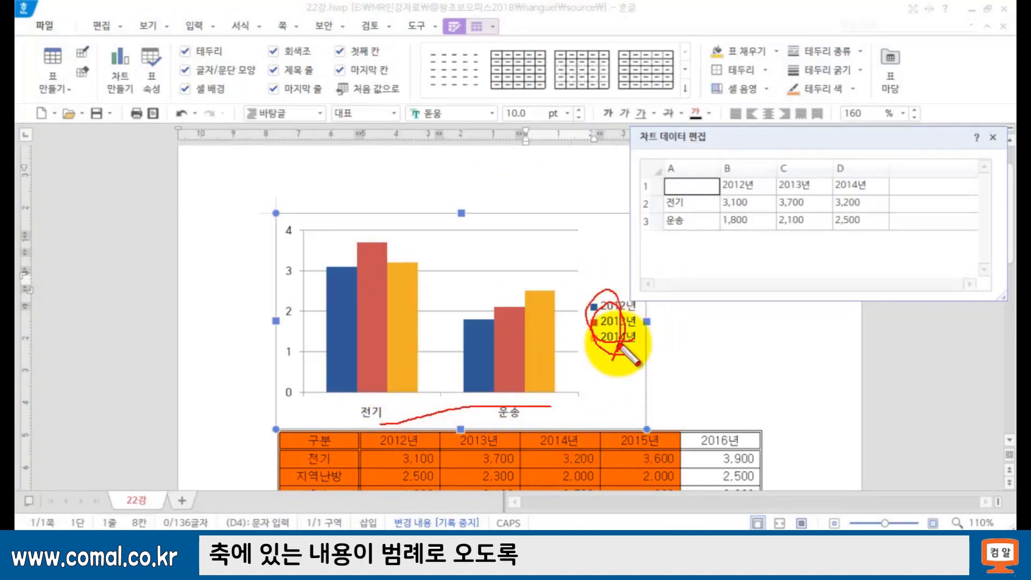
Step: Close the new bar chart's data editing window and switch the chart's rows and columns (줄/칸 전환)
{"action": "left_click", "coordinate": [745, 248]}
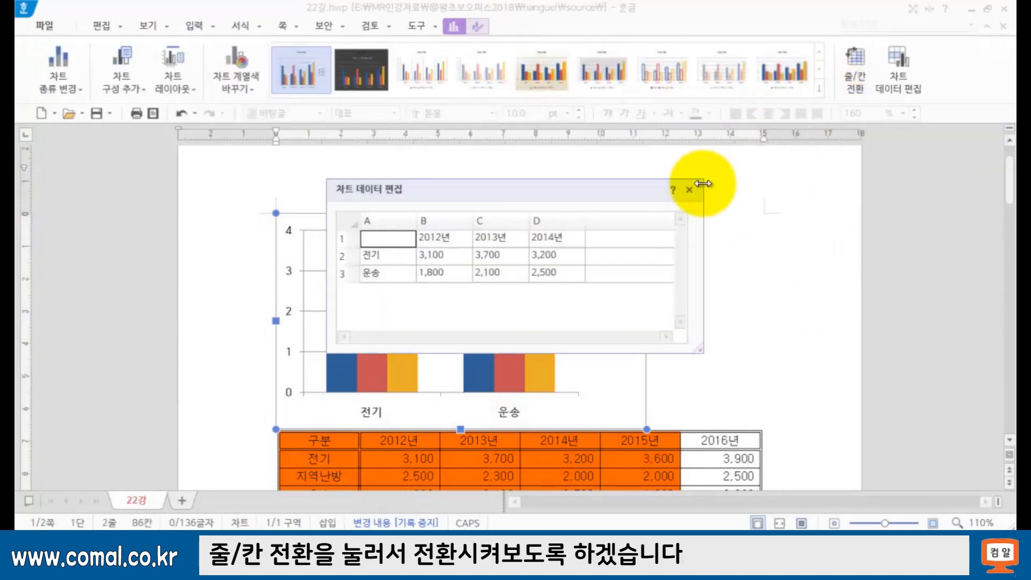
{"action": "left_click", "coordinate": [690, 191]}
{"action": "left_click", "coordinate": [855, 72]}
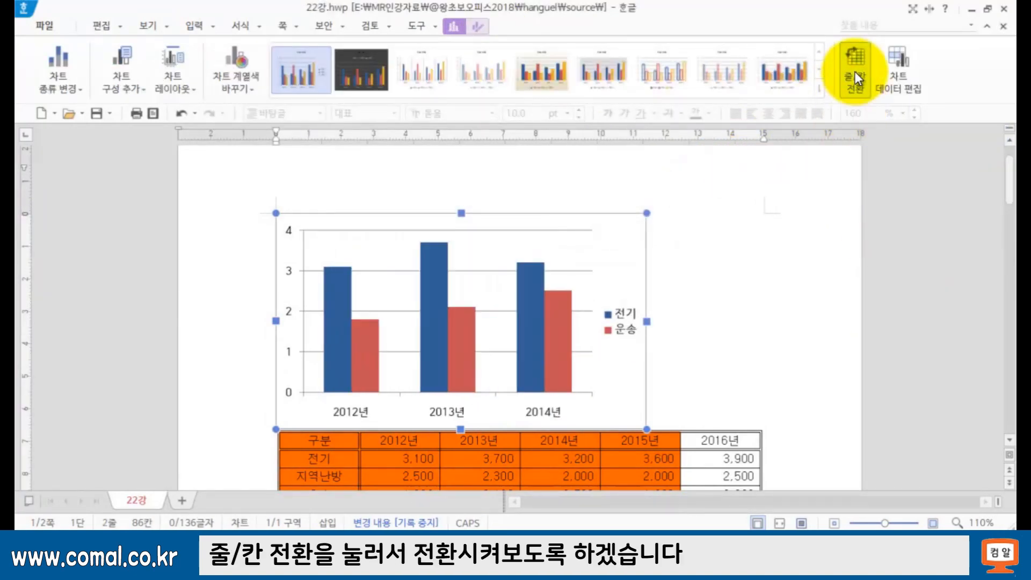